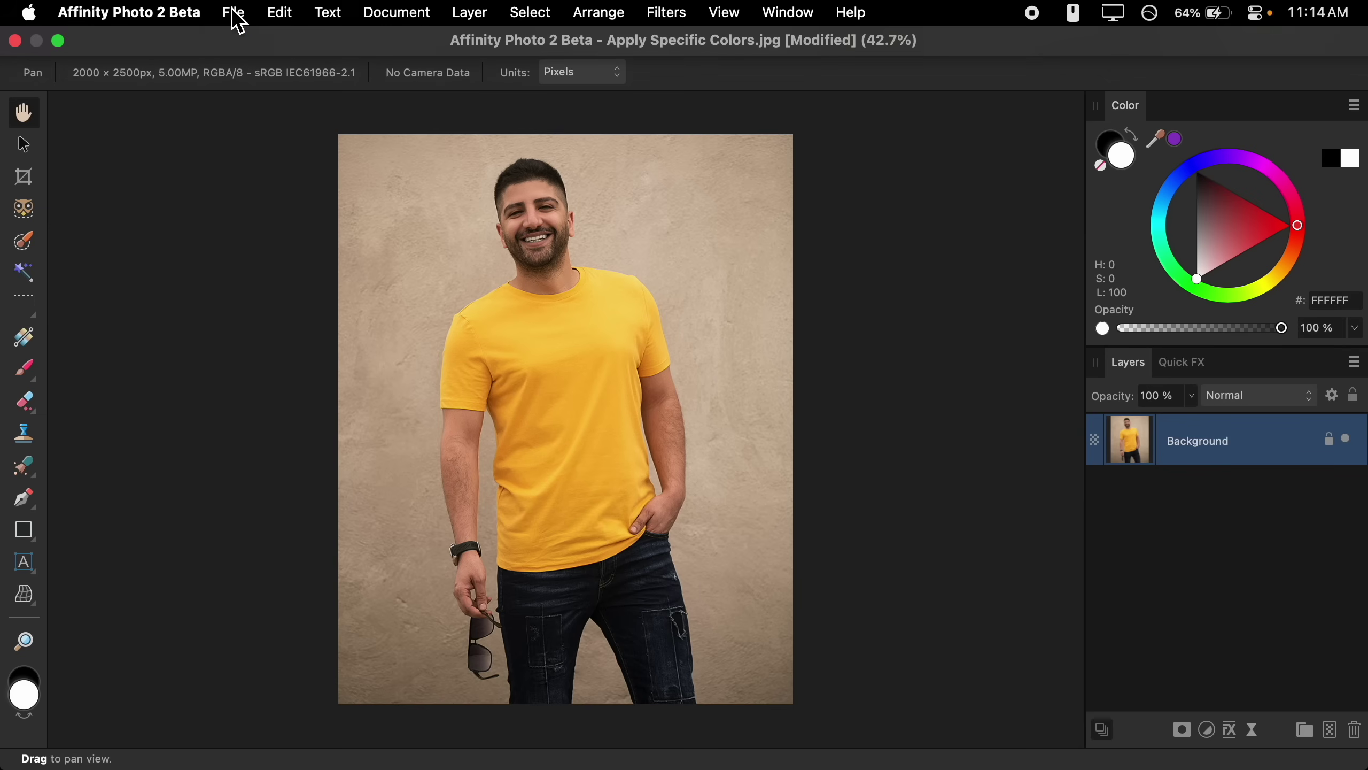
# - Place Purple.jpg as a purple square over the photo's lower right, then hide its layer
pyautogui.click(235, 14)
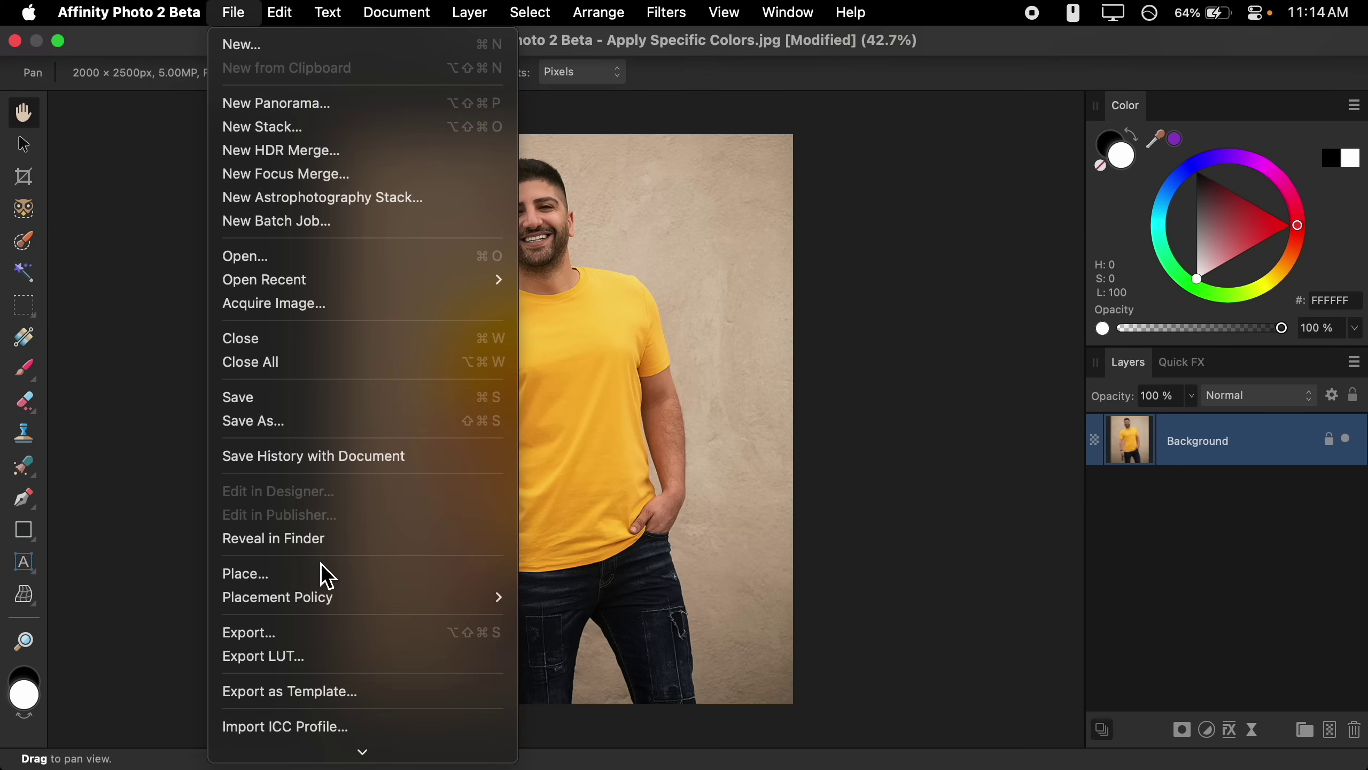
pyautogui.click(357, 575)
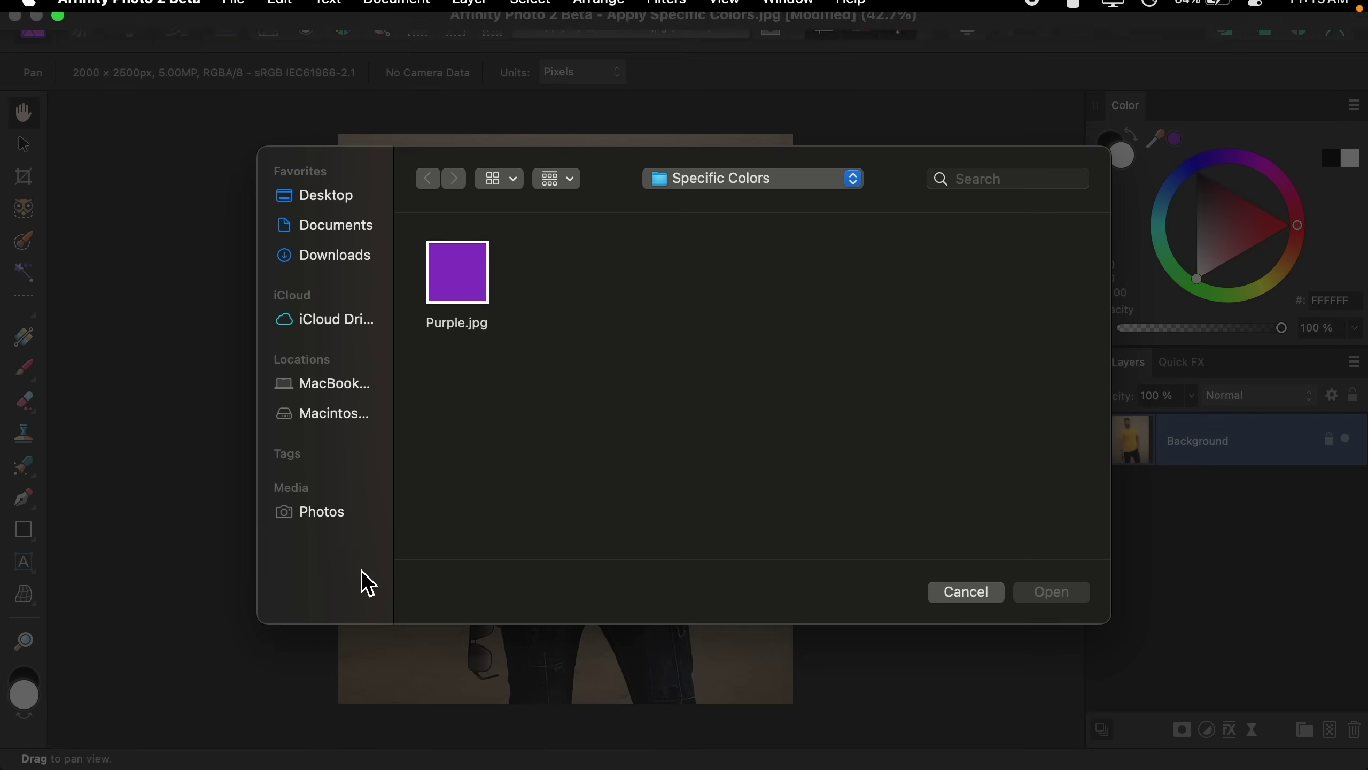
pyautogui.click(464, 292)
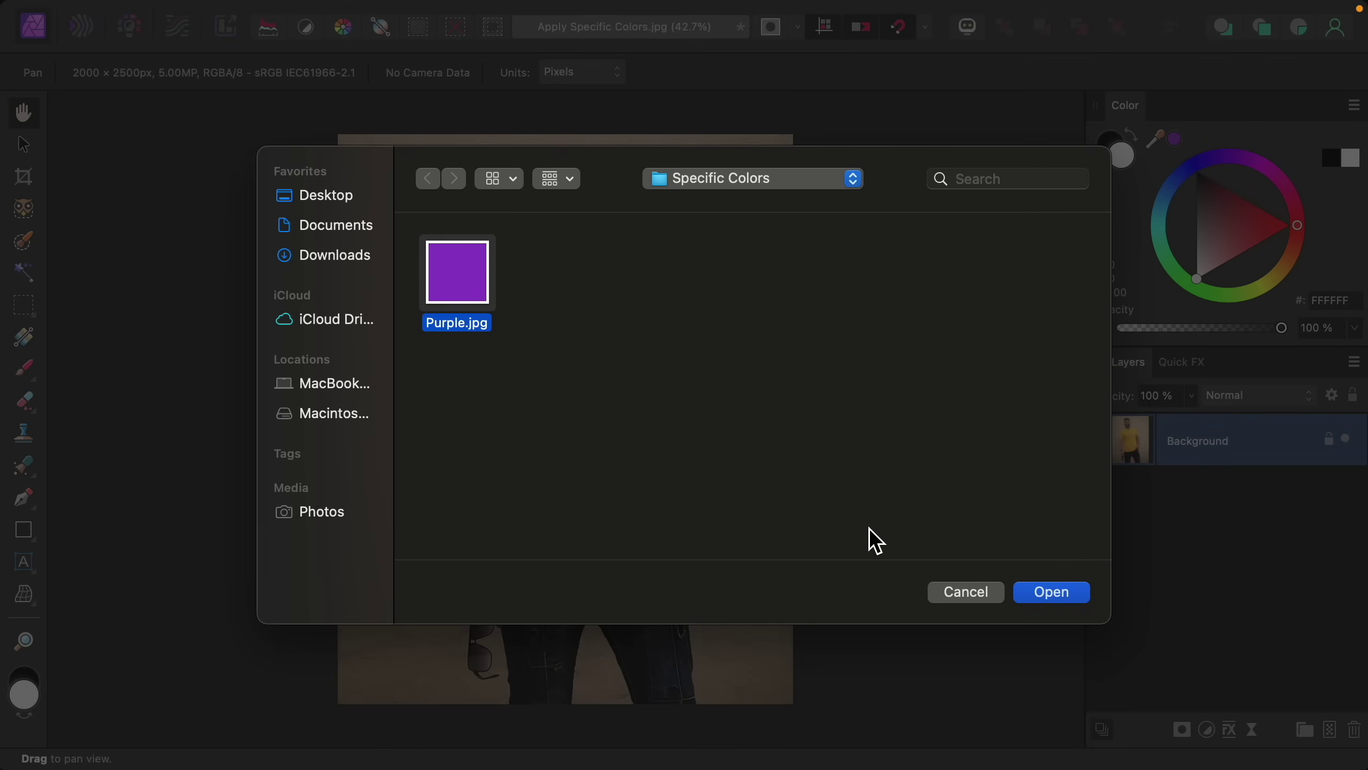
pyautogui.click(1040, 596)
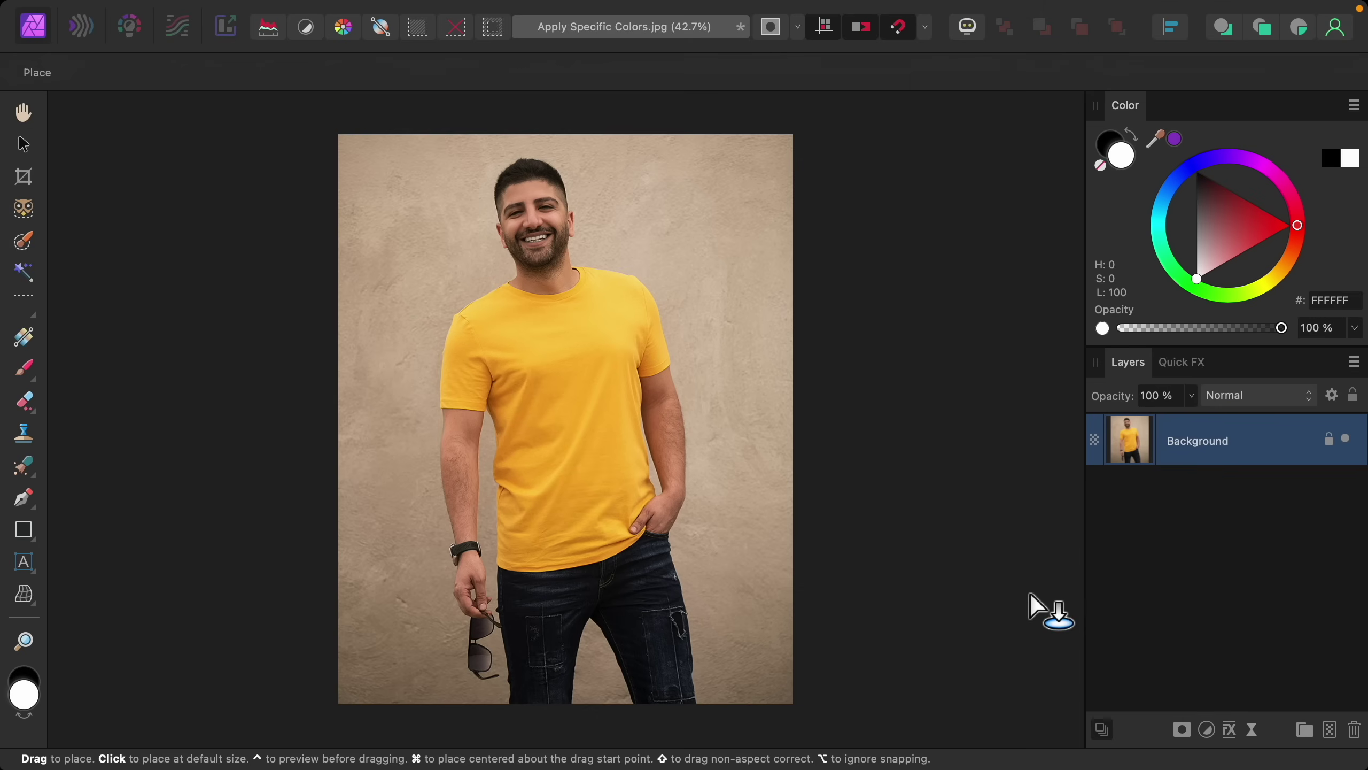
pyautogui.moveTo(602, 419); pyautogui.dragTo(797, 580)
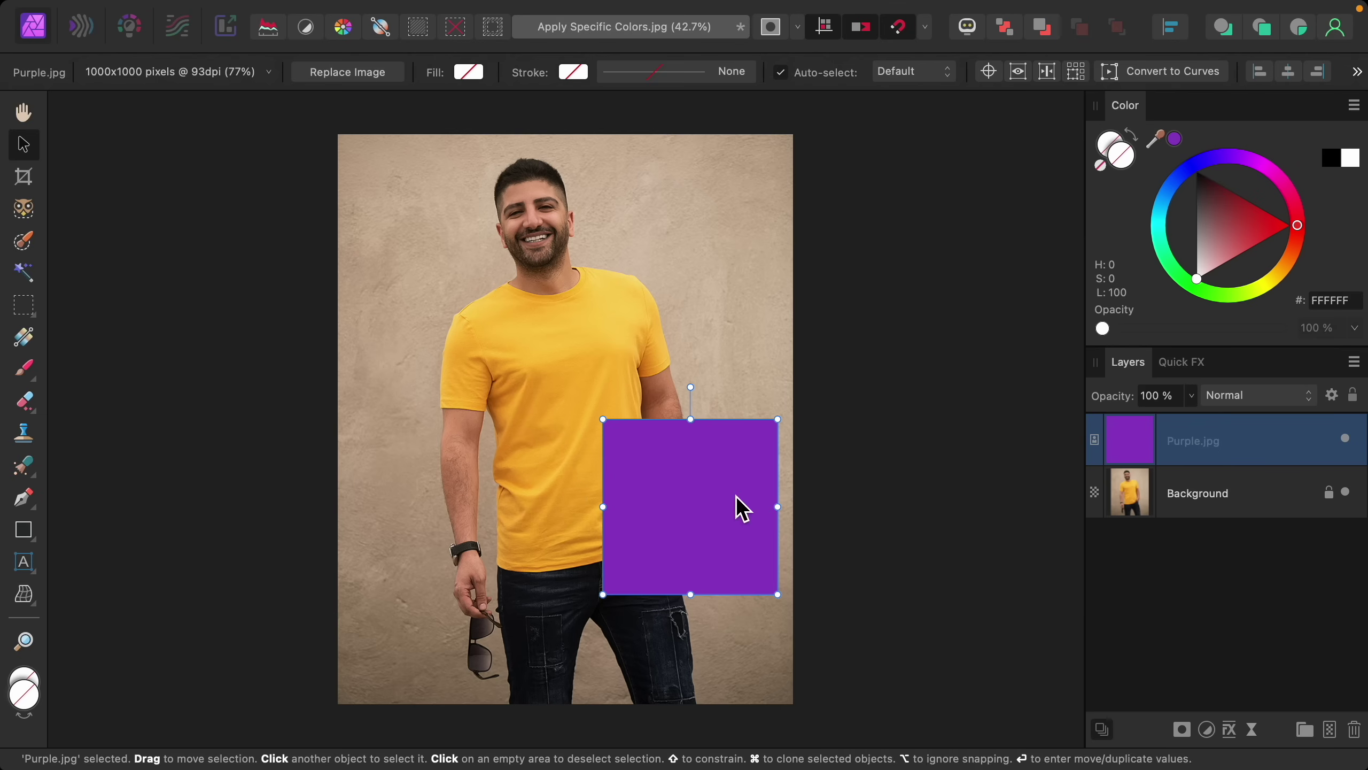
pyautogui.click(1346, 439)
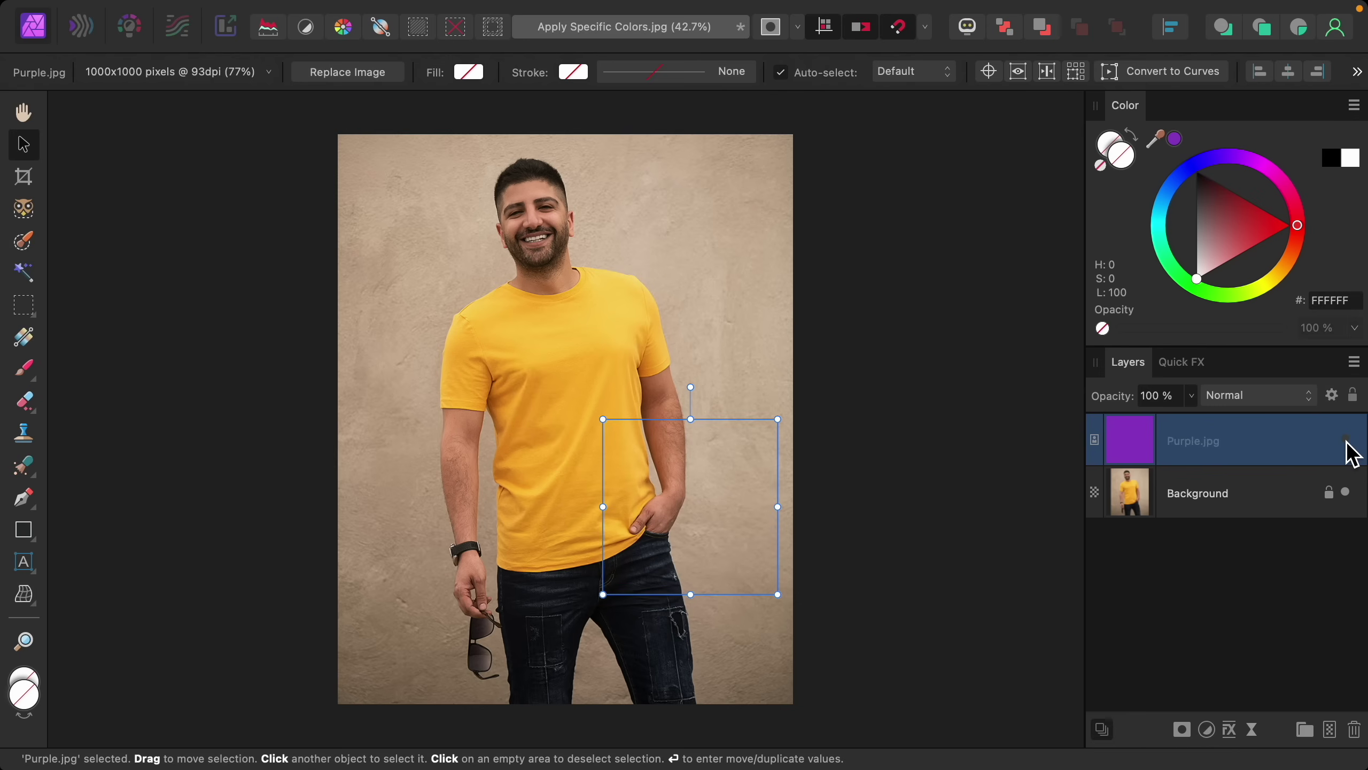
# - On the Background layer, select only the yellow t-shirt with the Object Selection Tool, holding Option
pyautogui.click(1230, 502)
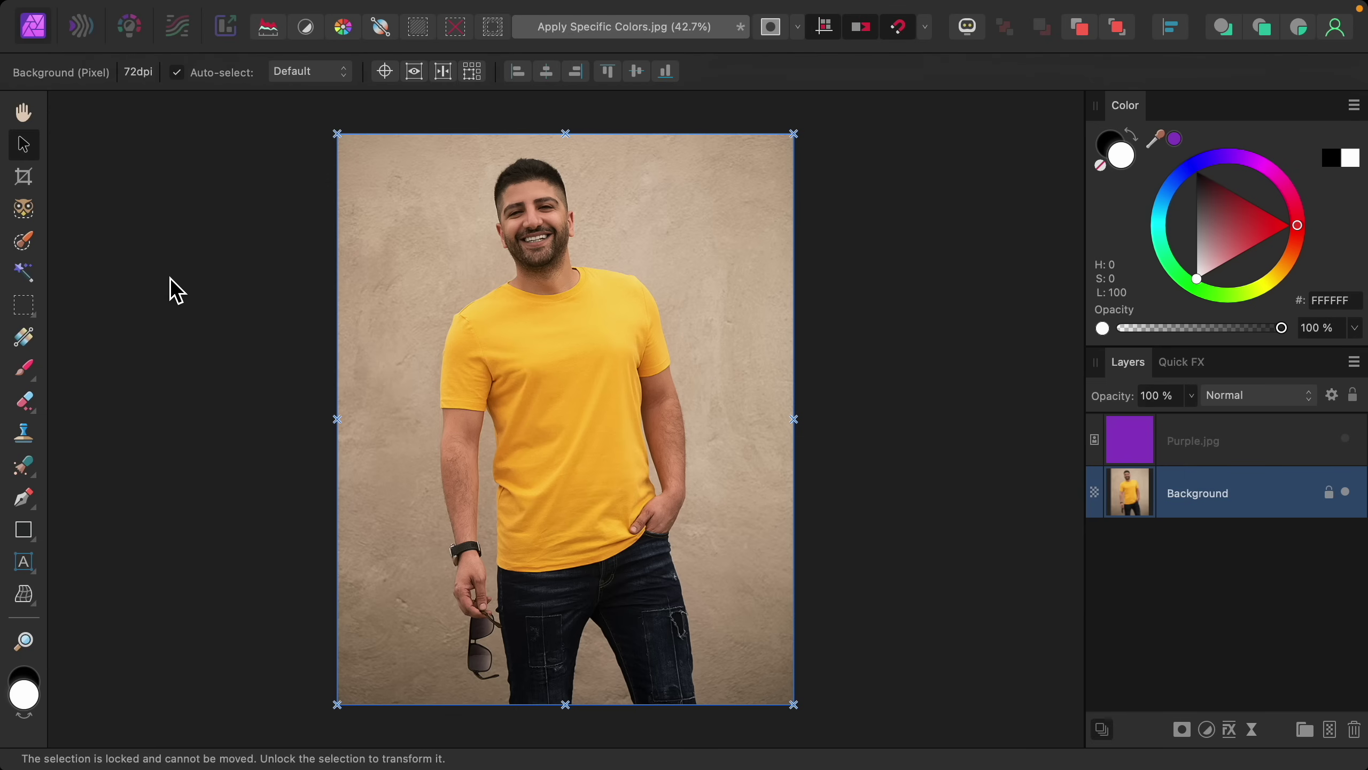
pyautogui.click(31, 210)
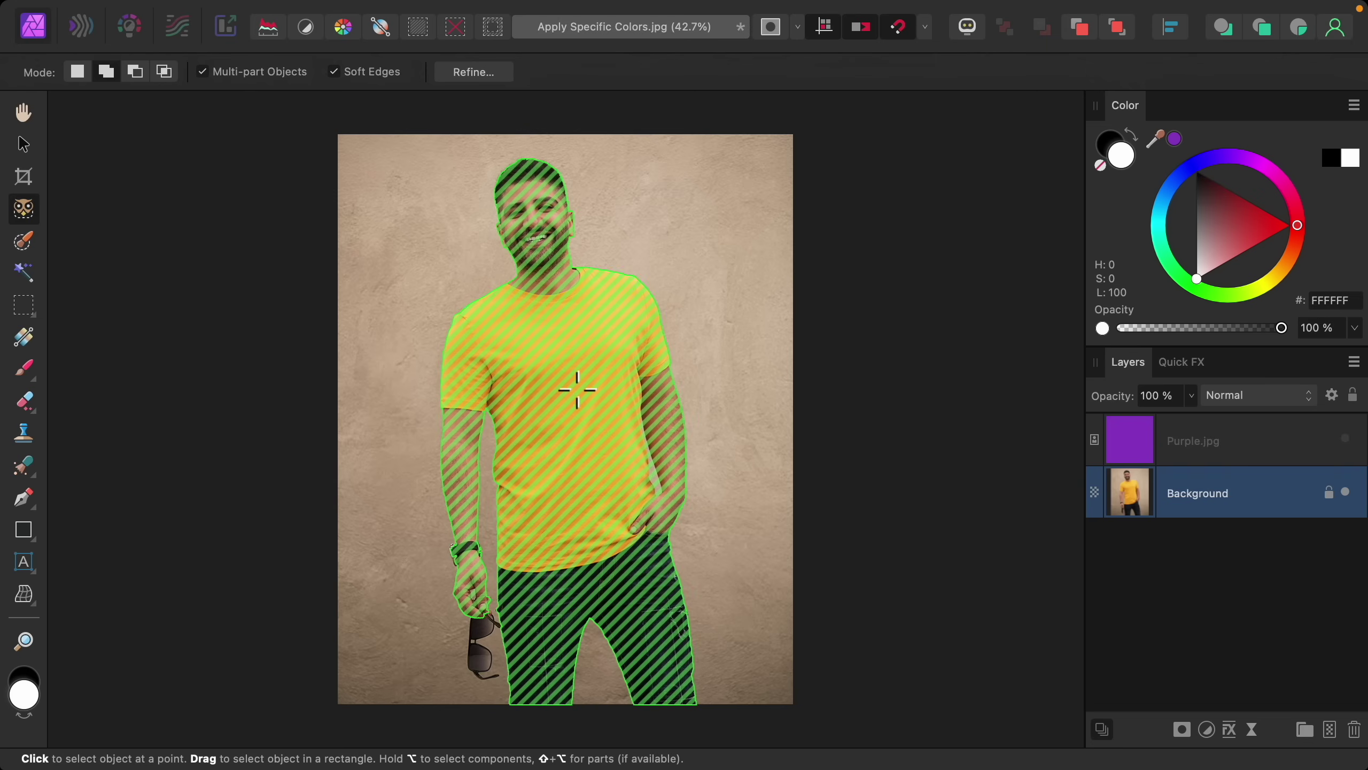
pyautogui.press('alt')
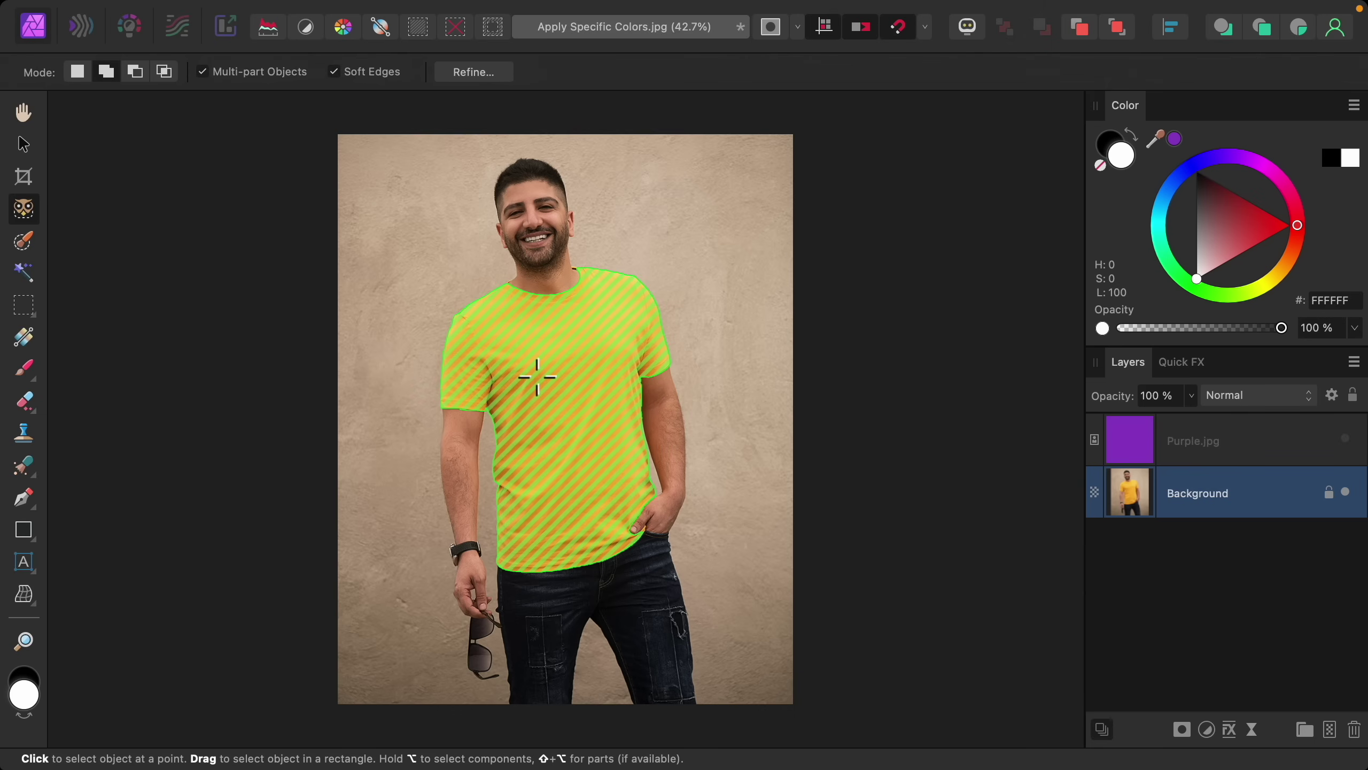
pyautogui.click(537, 377)
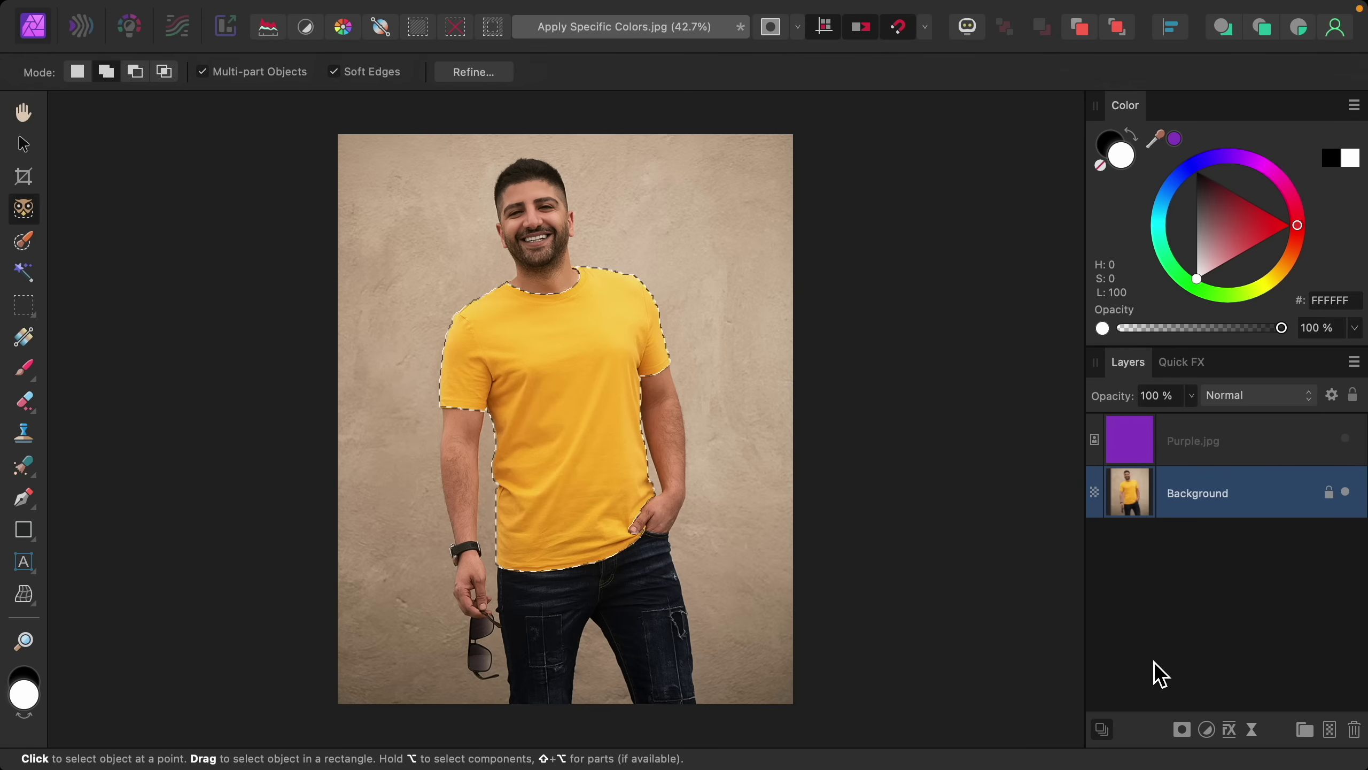
# - Add a Gradient Map adjustment masked to the shirt selection, then deselect with Cmd+D
pyautogui.click(1207, 729)
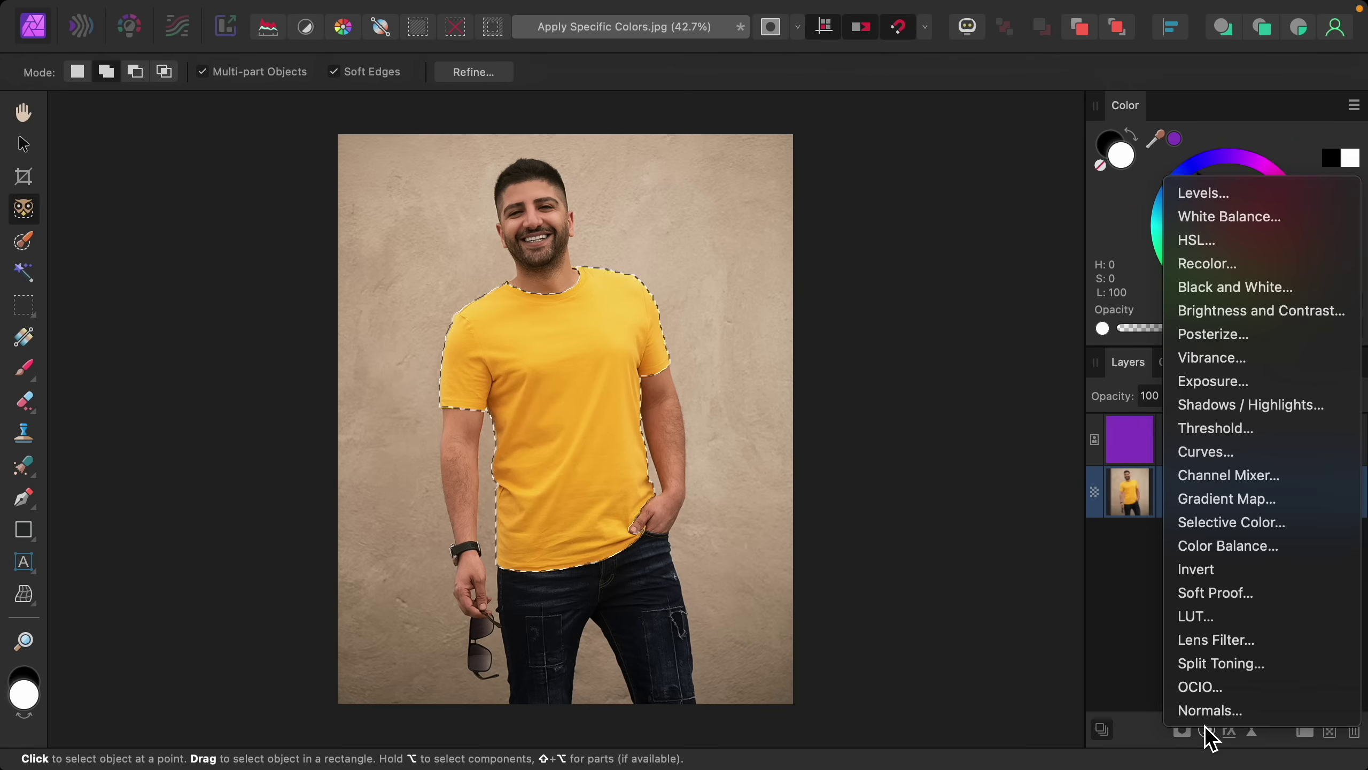
pyautogui.click(1245, 507)
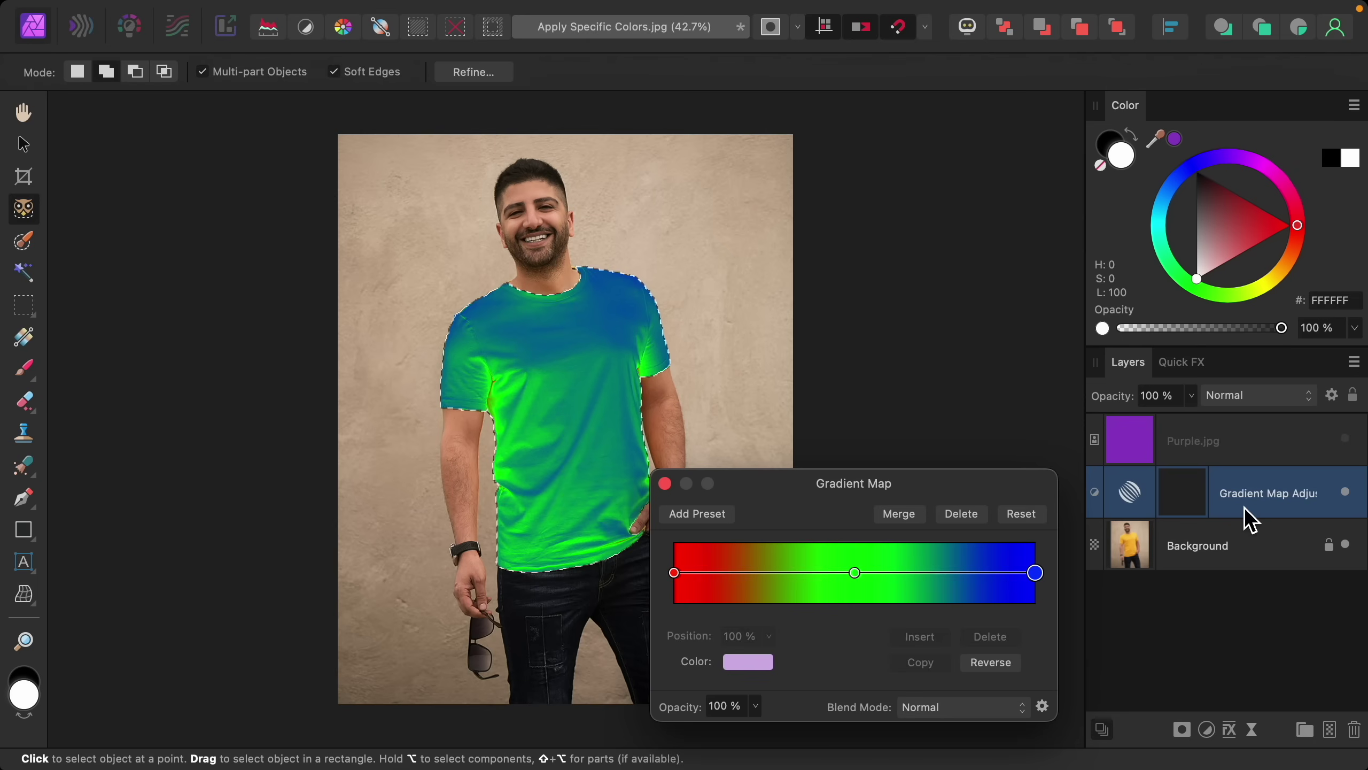
pyautogui.hscroll(5, 969, 434)
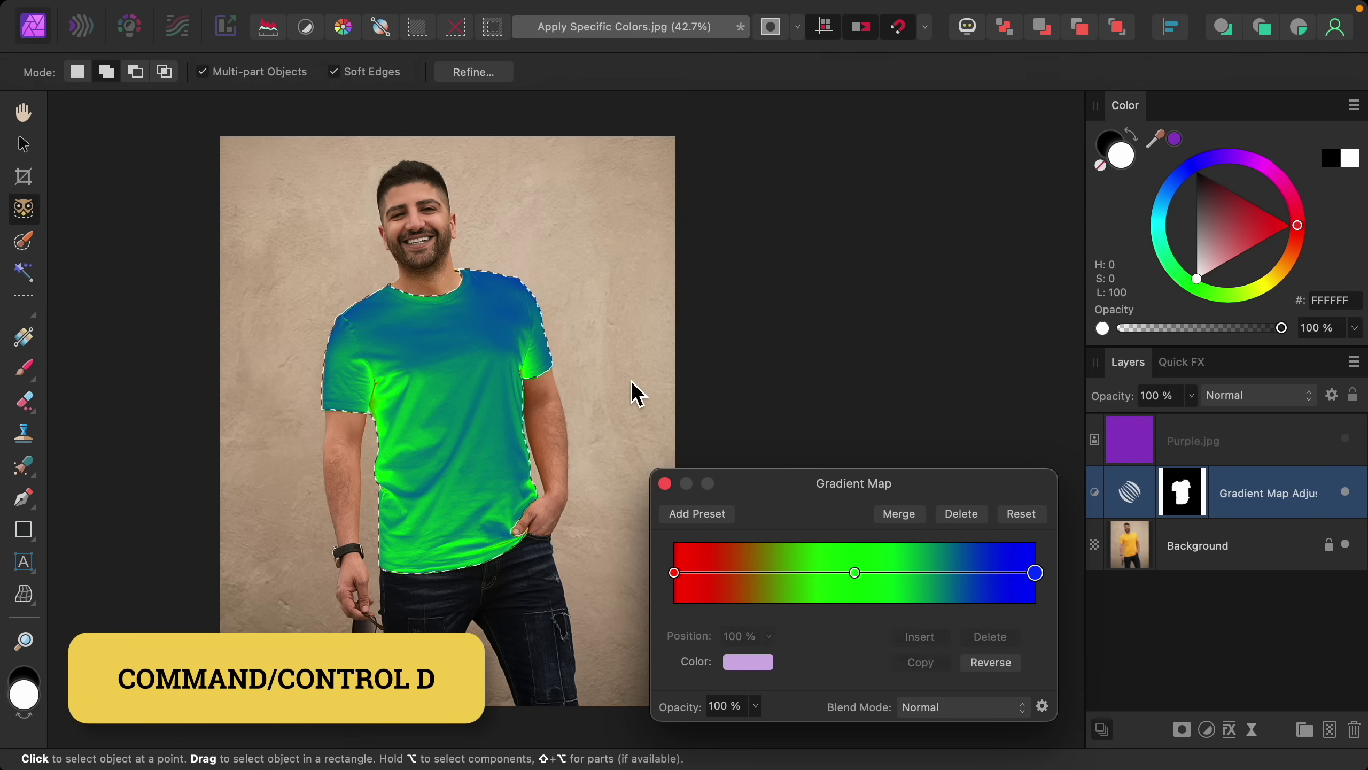
pyautogui.press('super+d')
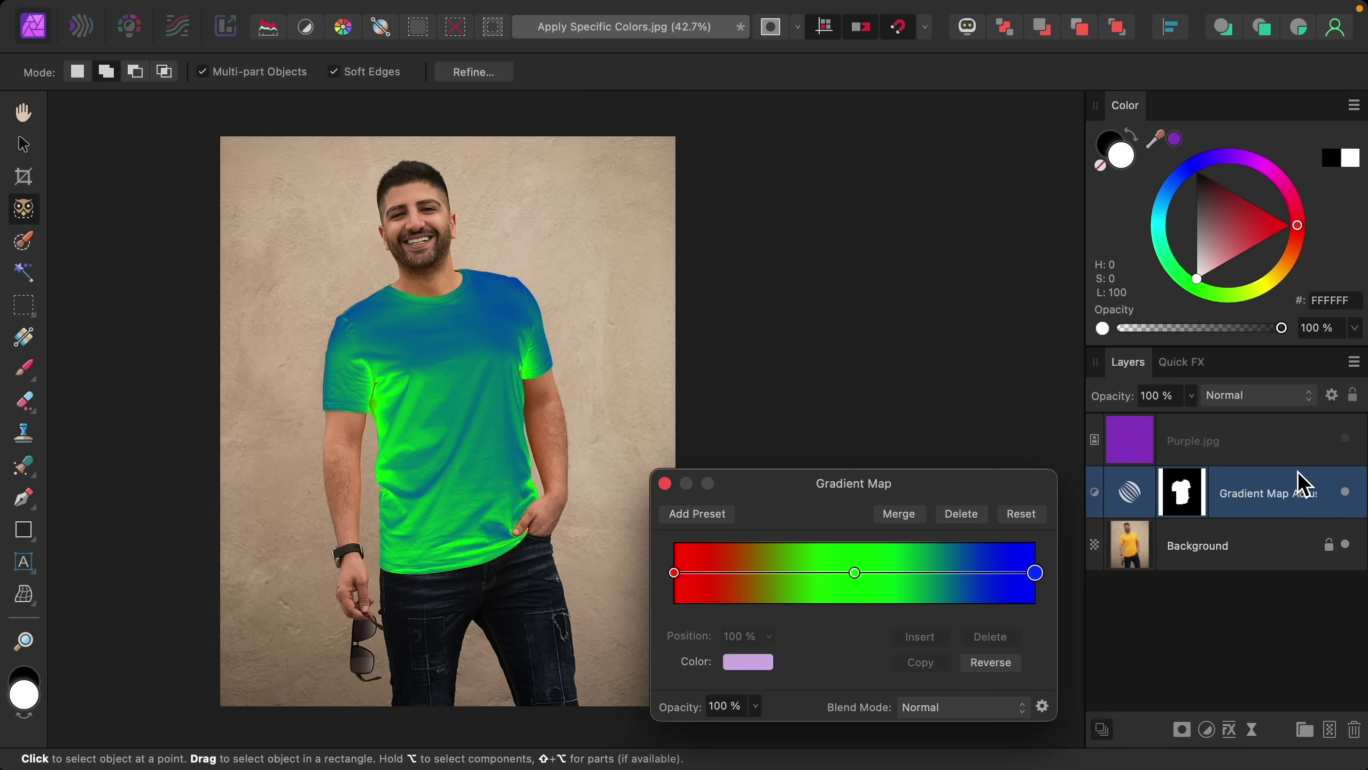
# - Show the purple swatch again and sample its colour into the gradient's left stop
pyautogui.click(1345, 439)
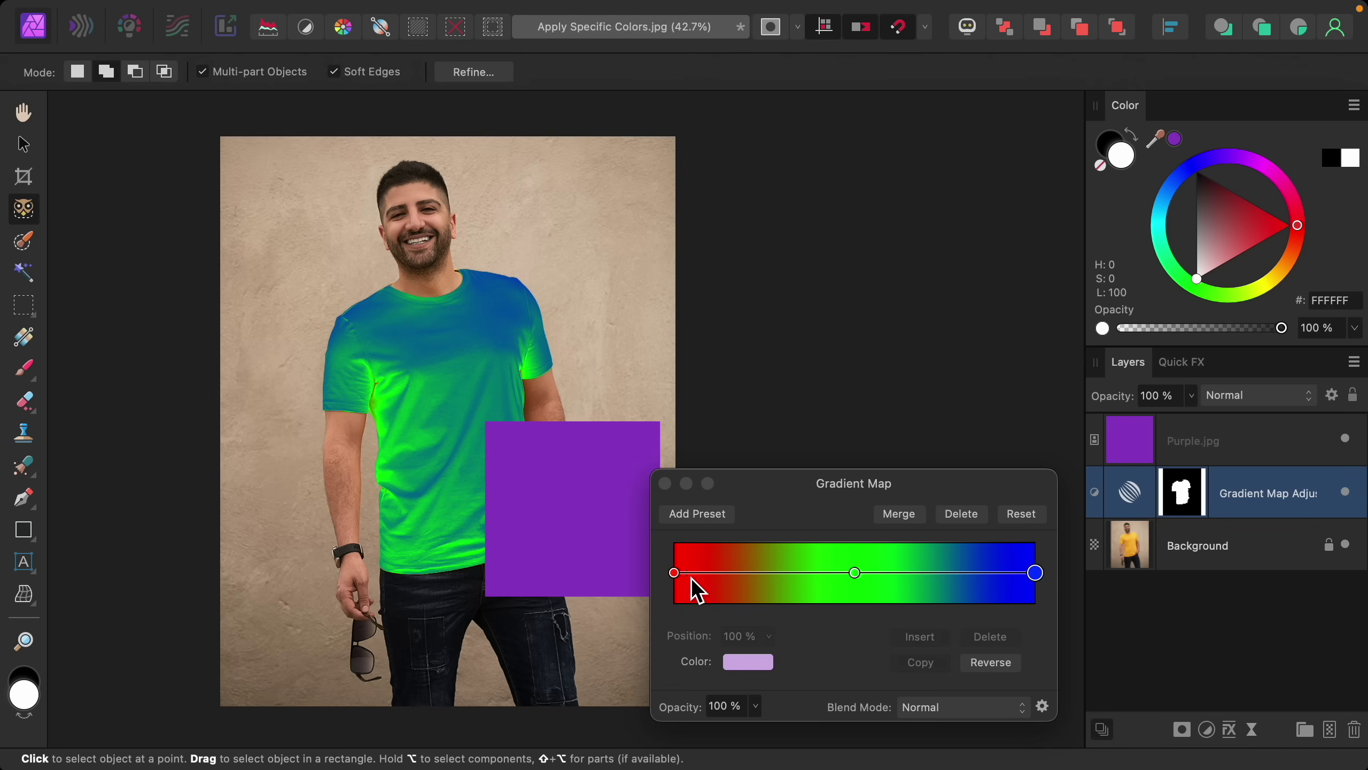
pyautogui.click(674, 572)
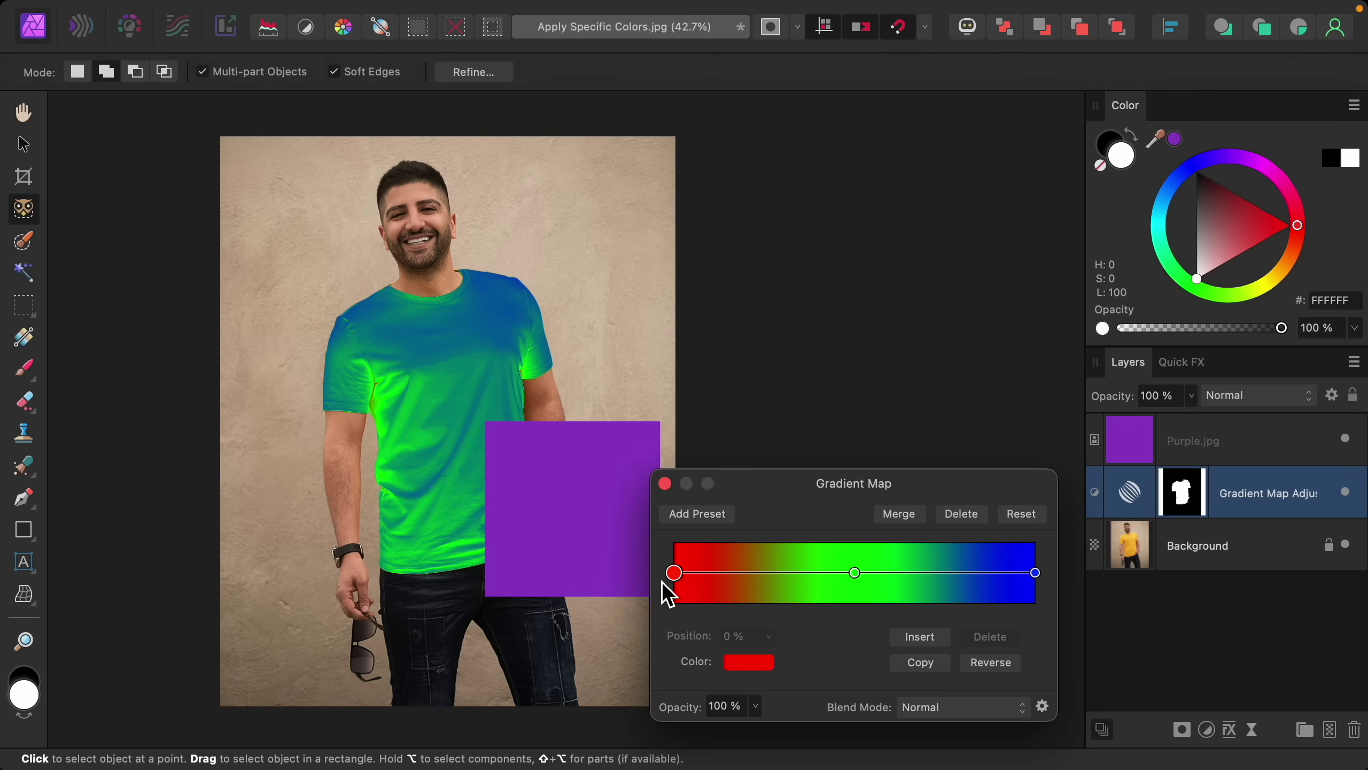
pyautogui.click(749, 662)
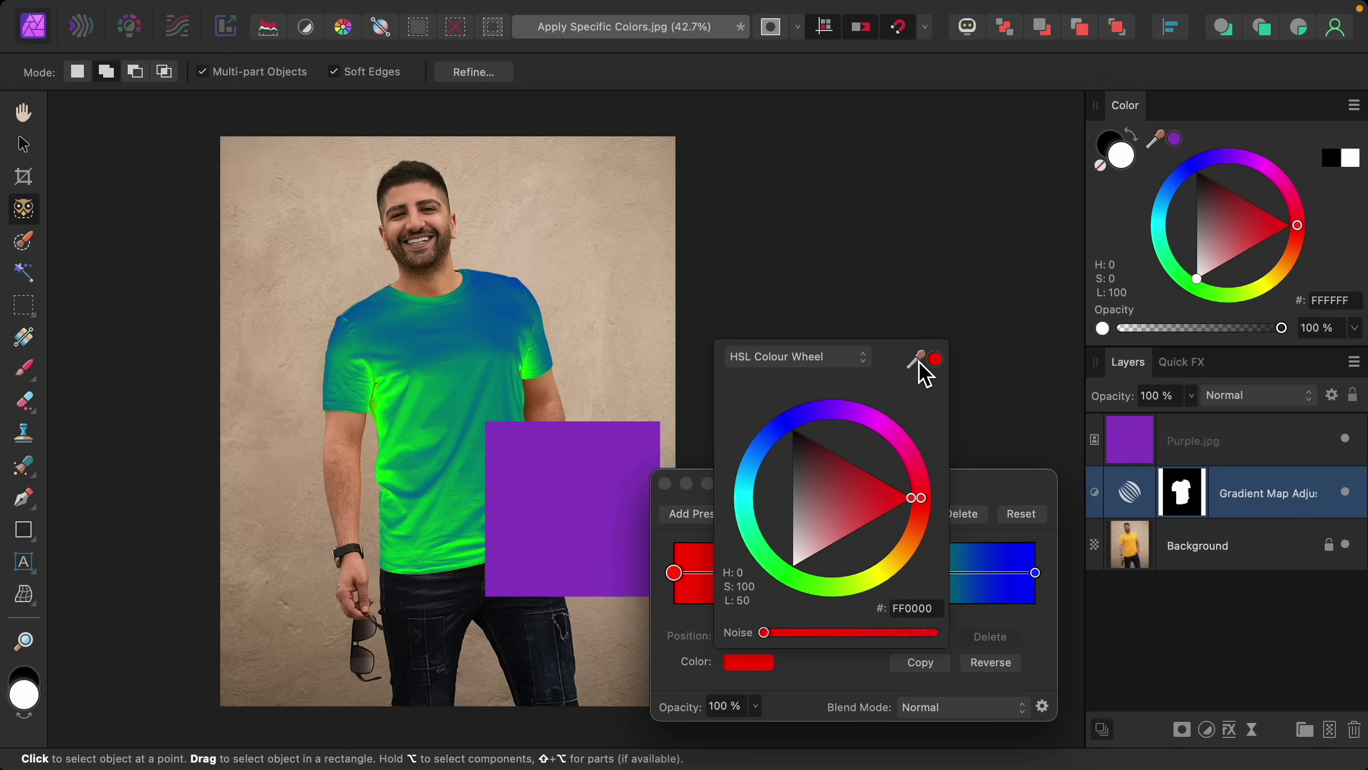
pyautogui.moveTo(925, 372); pyautogui.dragTo(578, 501)
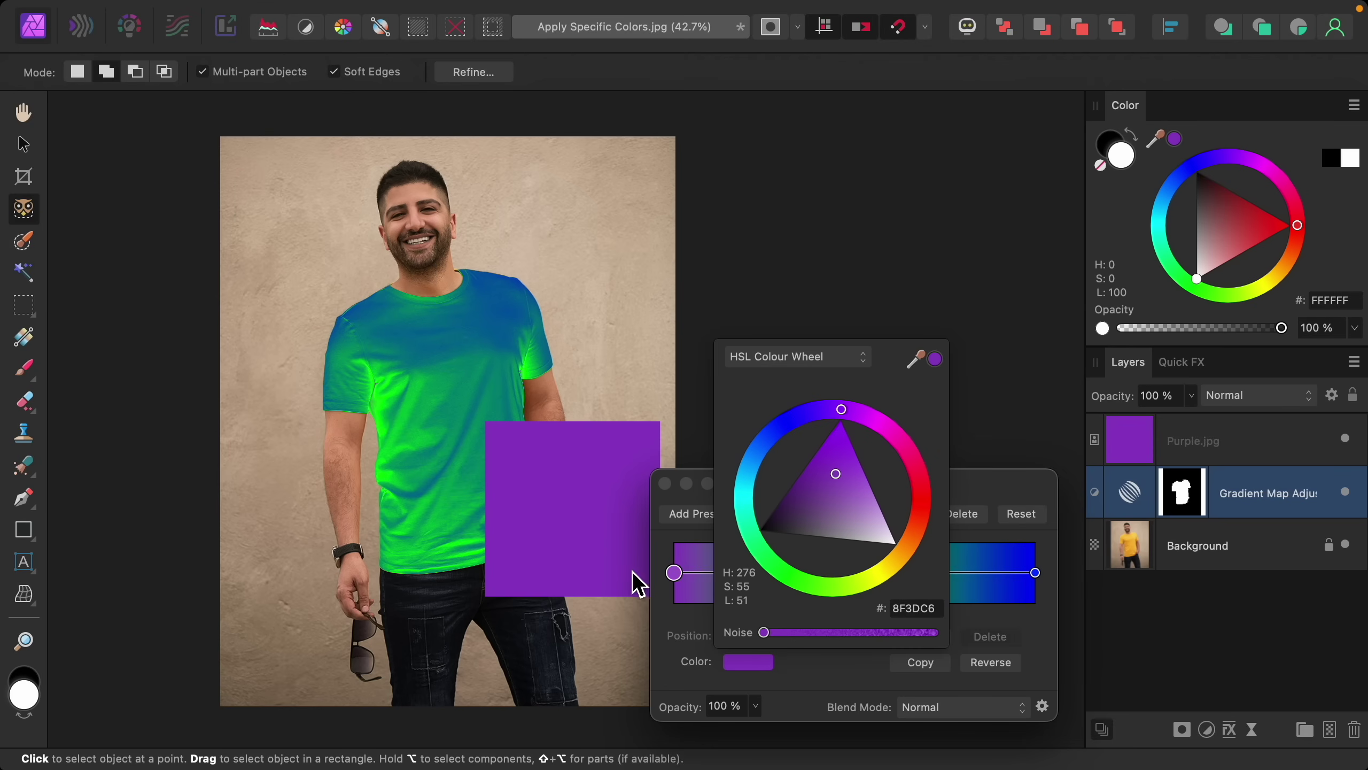
pyautogui.click(685, 630)
# - Sample the same purple 8F3DC6 into the middle and right gradient stops
pyautogui.click(855, 573)
pyautogui.click(763, 661)
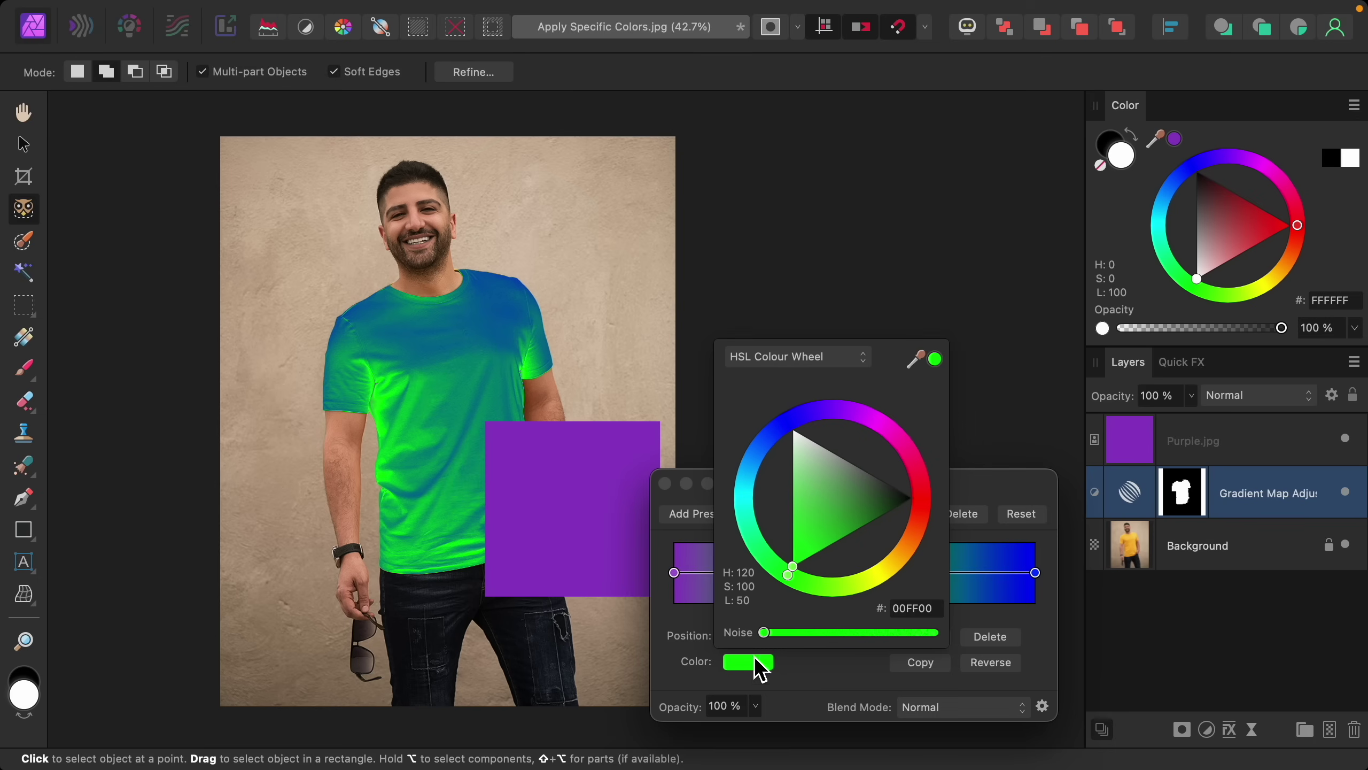
pyautogui.moveTo(914, 359); pyautogui.dragTo(604, 505)
pyautogui.click(1035, 575)
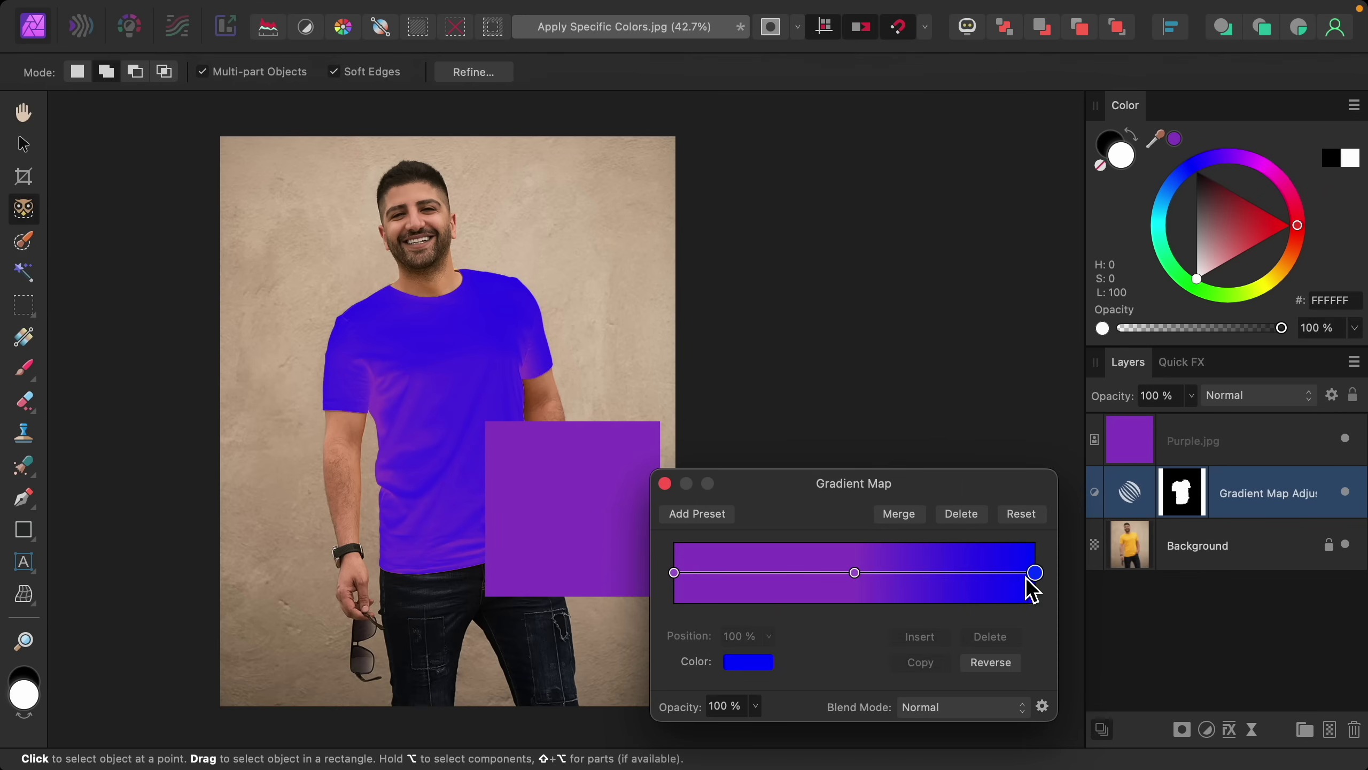
pyautogui.click(749, 663)
pyautogui.moveTo(914, 361); pyautogui.dragTo(612, 493)
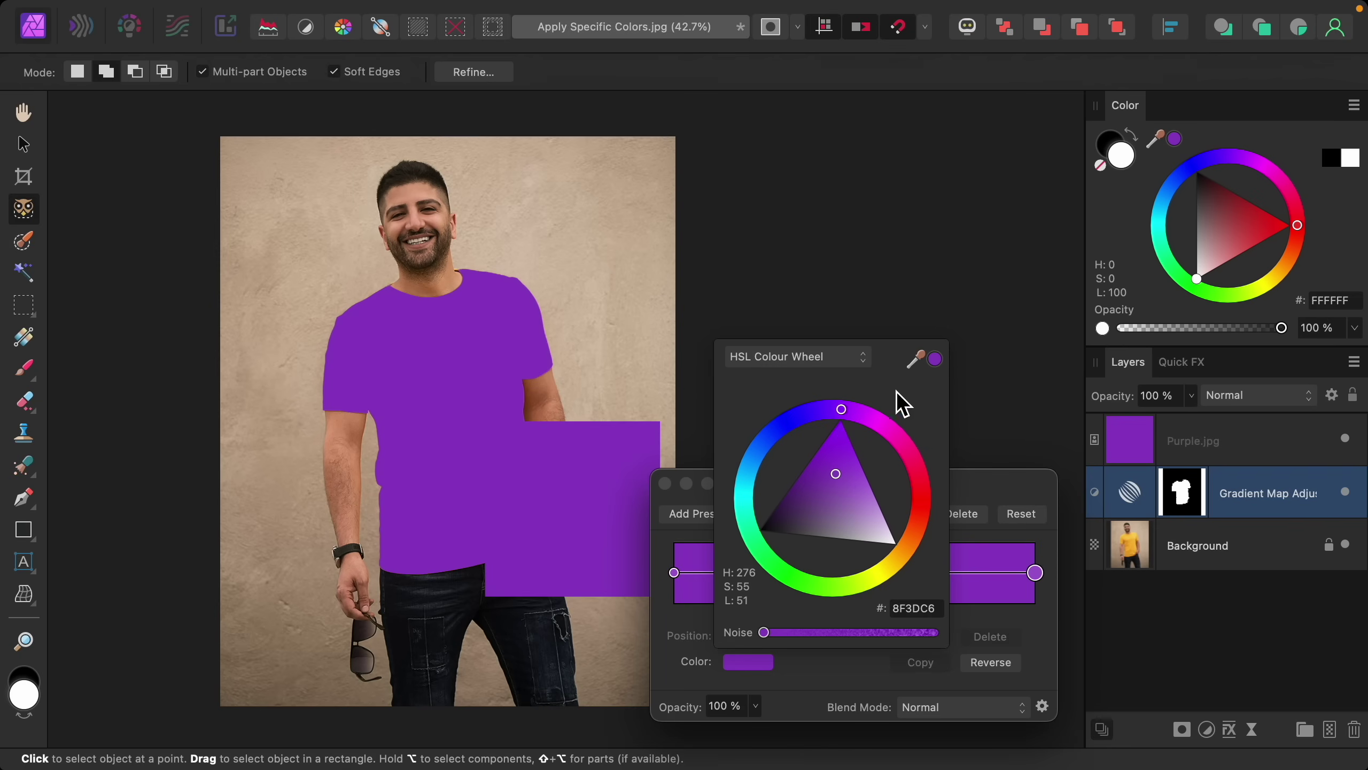
pyautogui.click(984, 491)
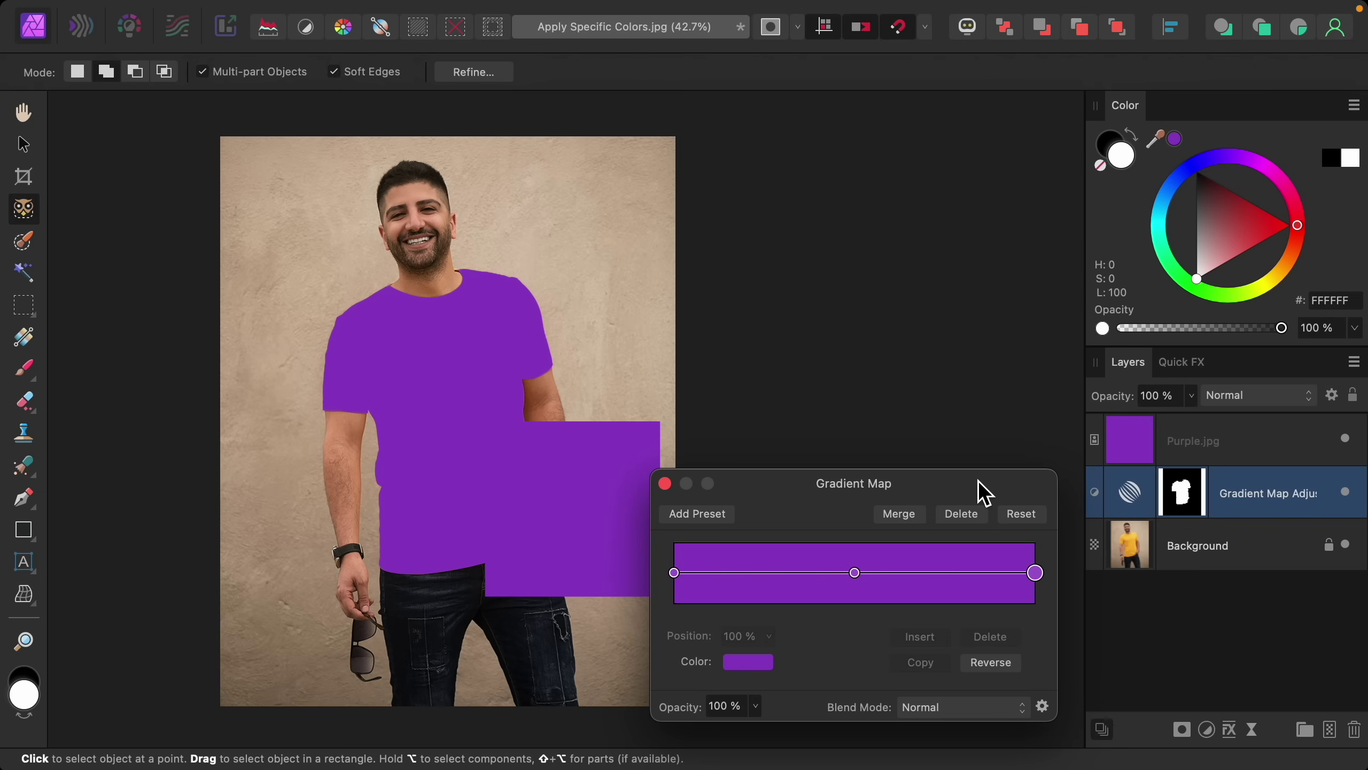
# - Make the left gradient stop black by lowering its HSL lightness to 0
pyautogui.click(674, 573)
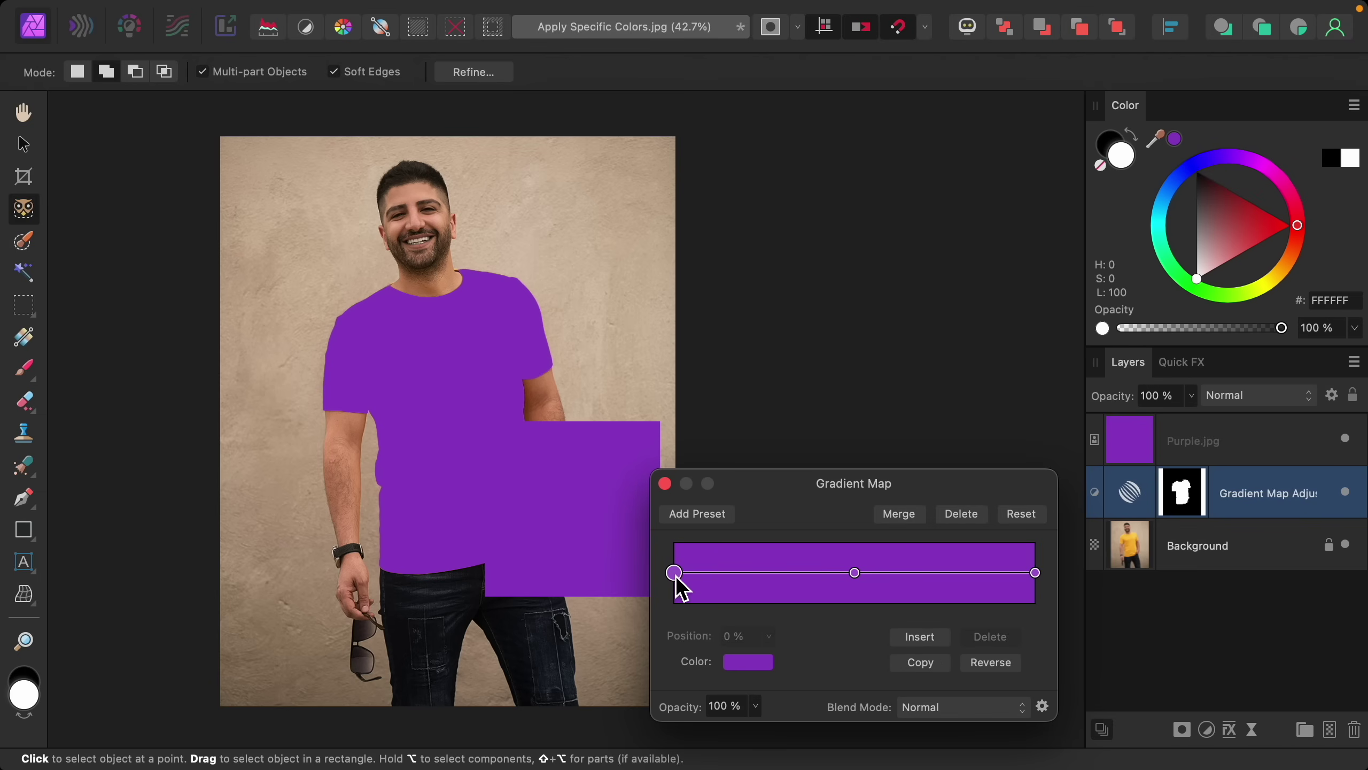
pyautogui.click(757, 666)
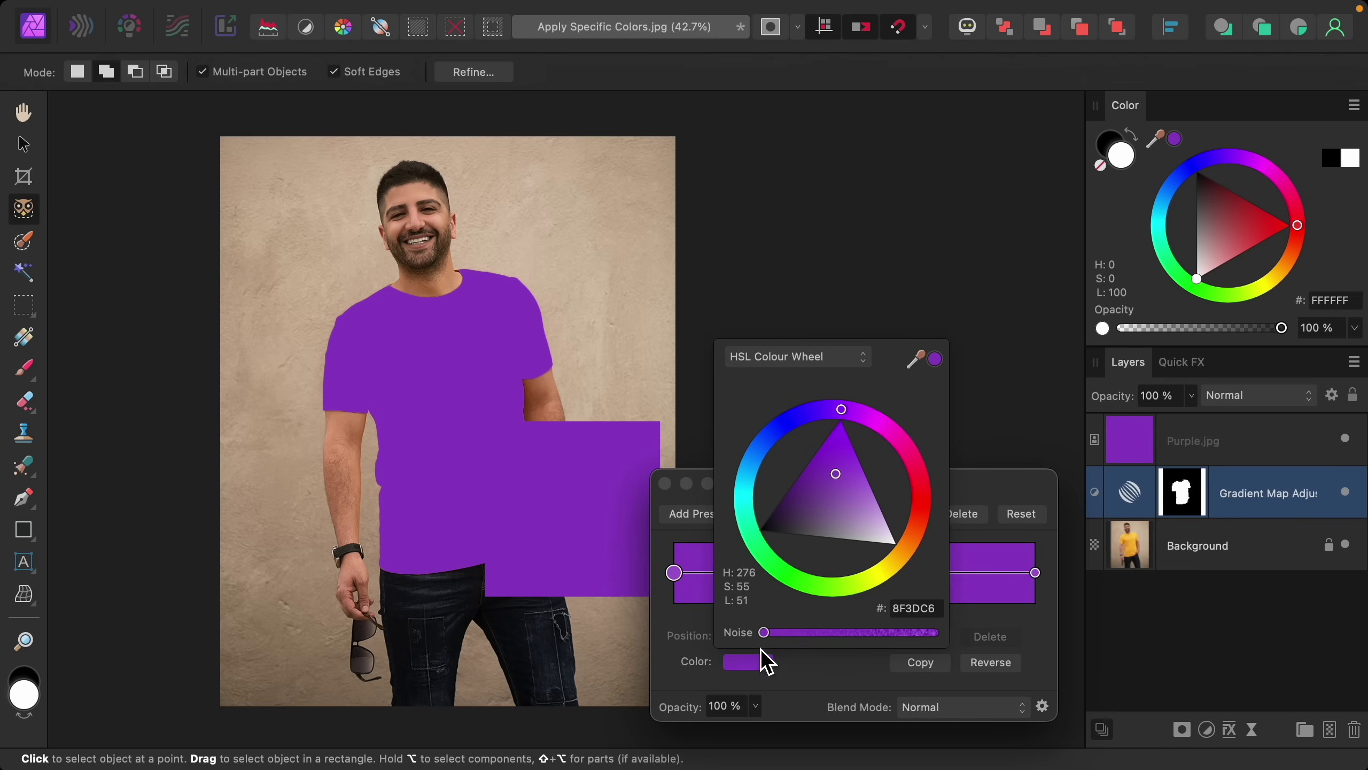
pyautogui.click(840, 363)
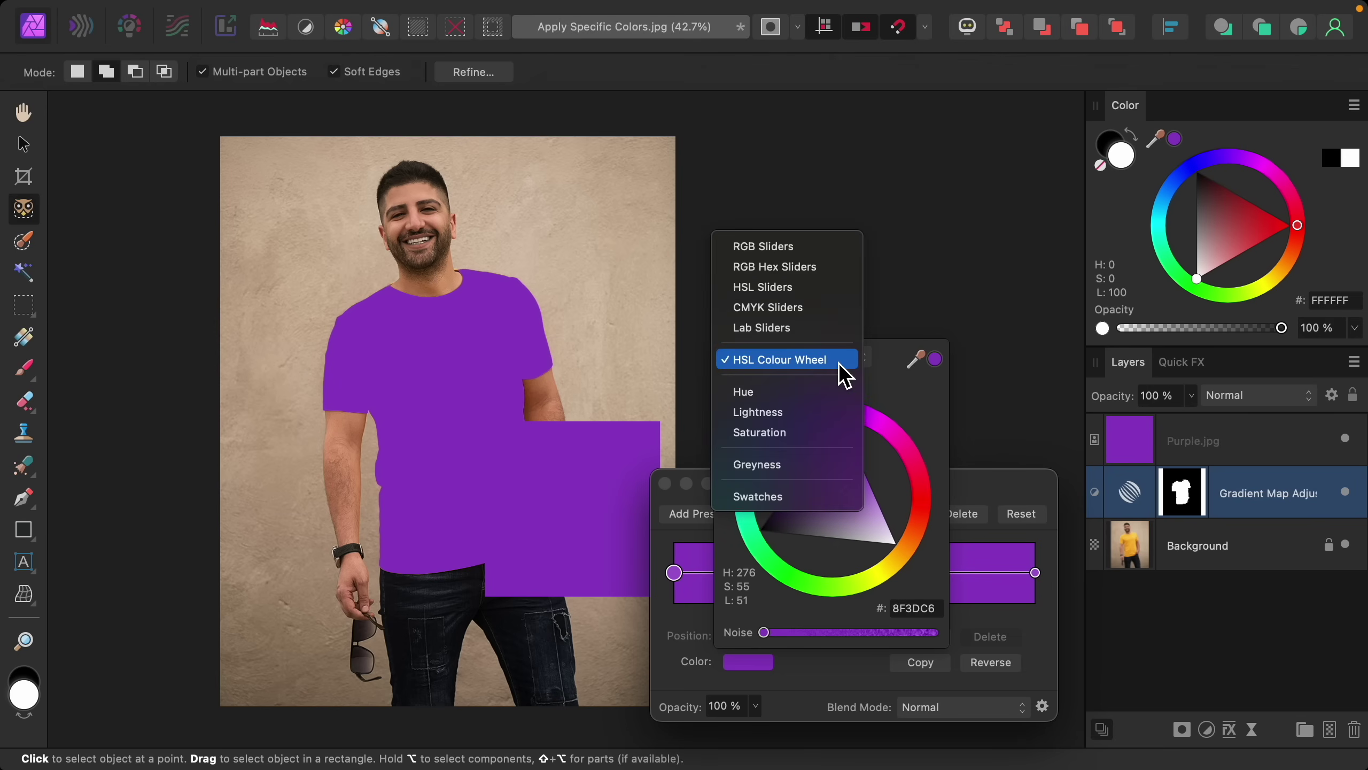
pyautogui.click(826, 305)
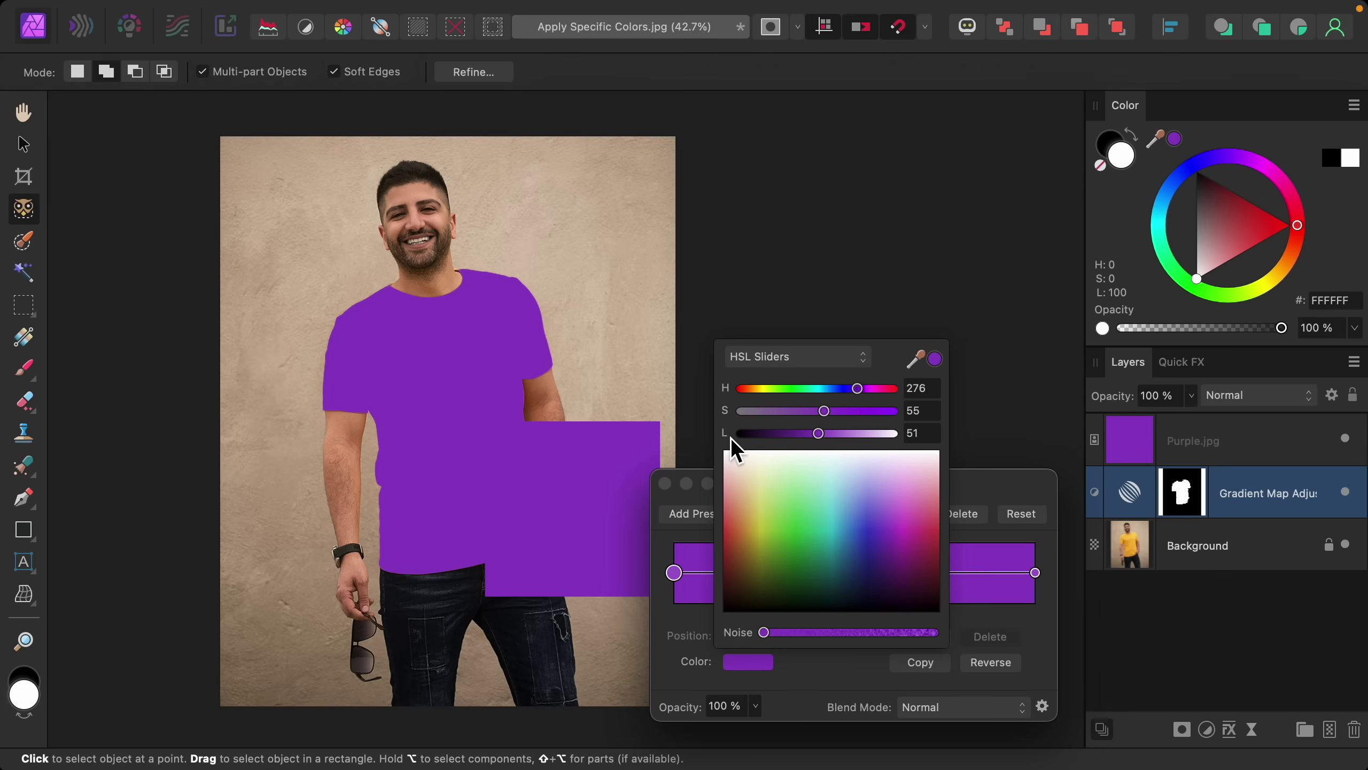
pyautogui.moveTo(821, 437); pyautogui.dragTo(761, 436)
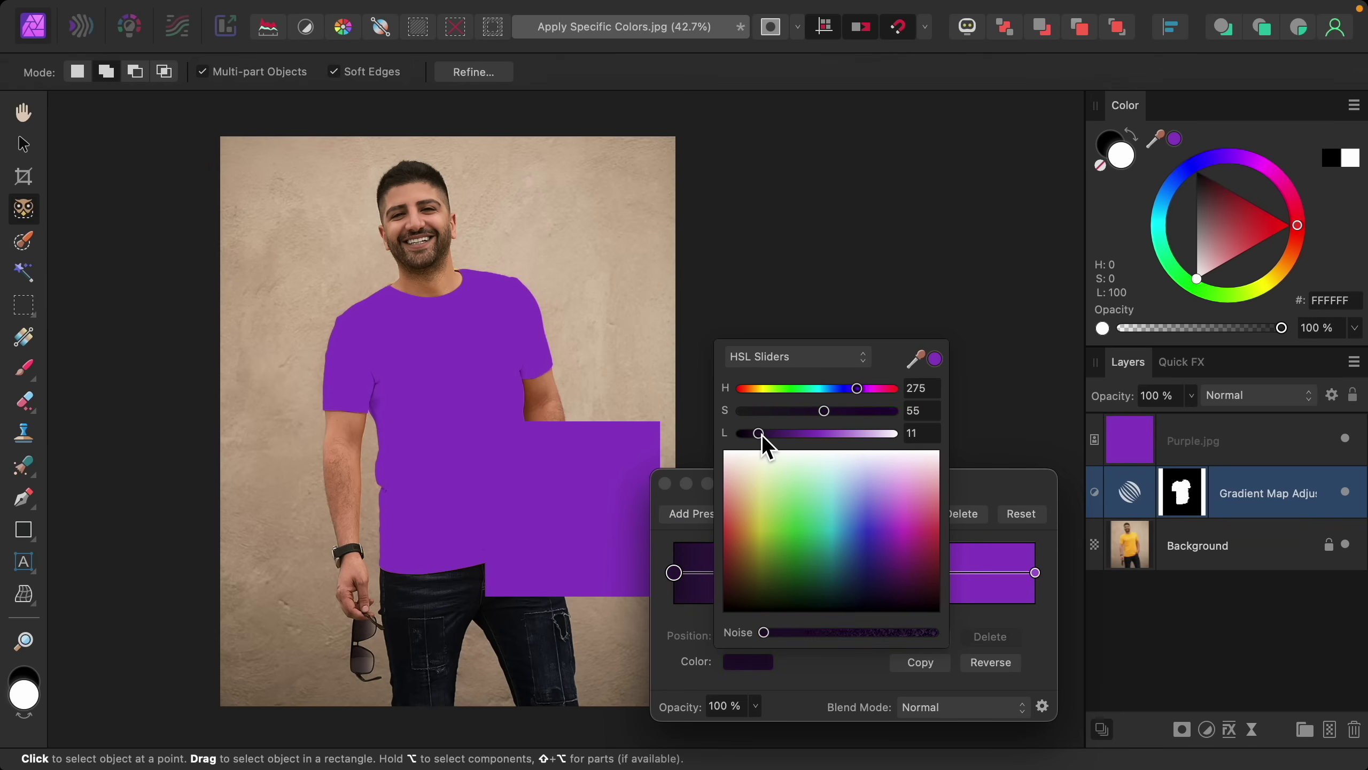
pyautogui.moveTo(761, 434); pyautogui.dragTo(741, 436)
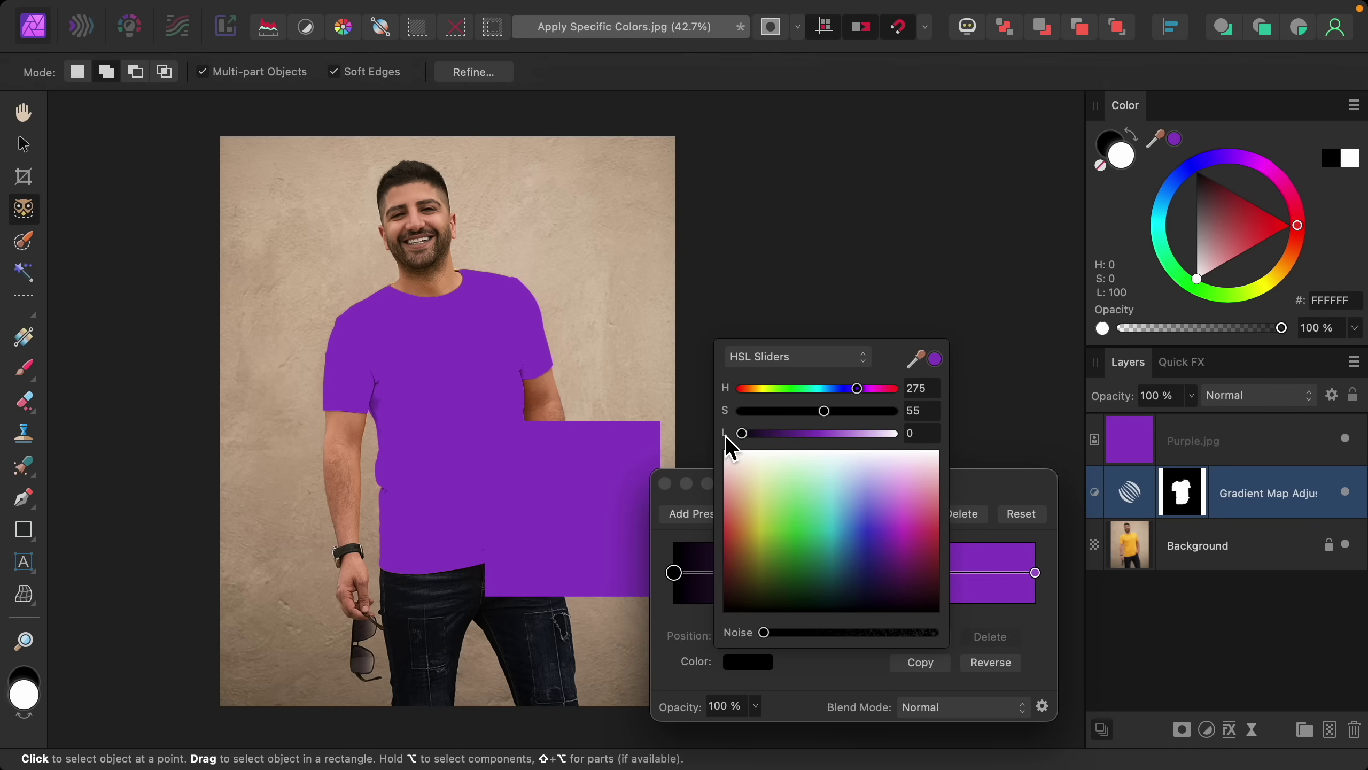
pyautogui.moveTo(743, 434)
pyautogui.mouseDown()
pyautogui.moveTo(784, 438)
pyautogui.moveTo(725, 447)
pyautogui.mouseUp()
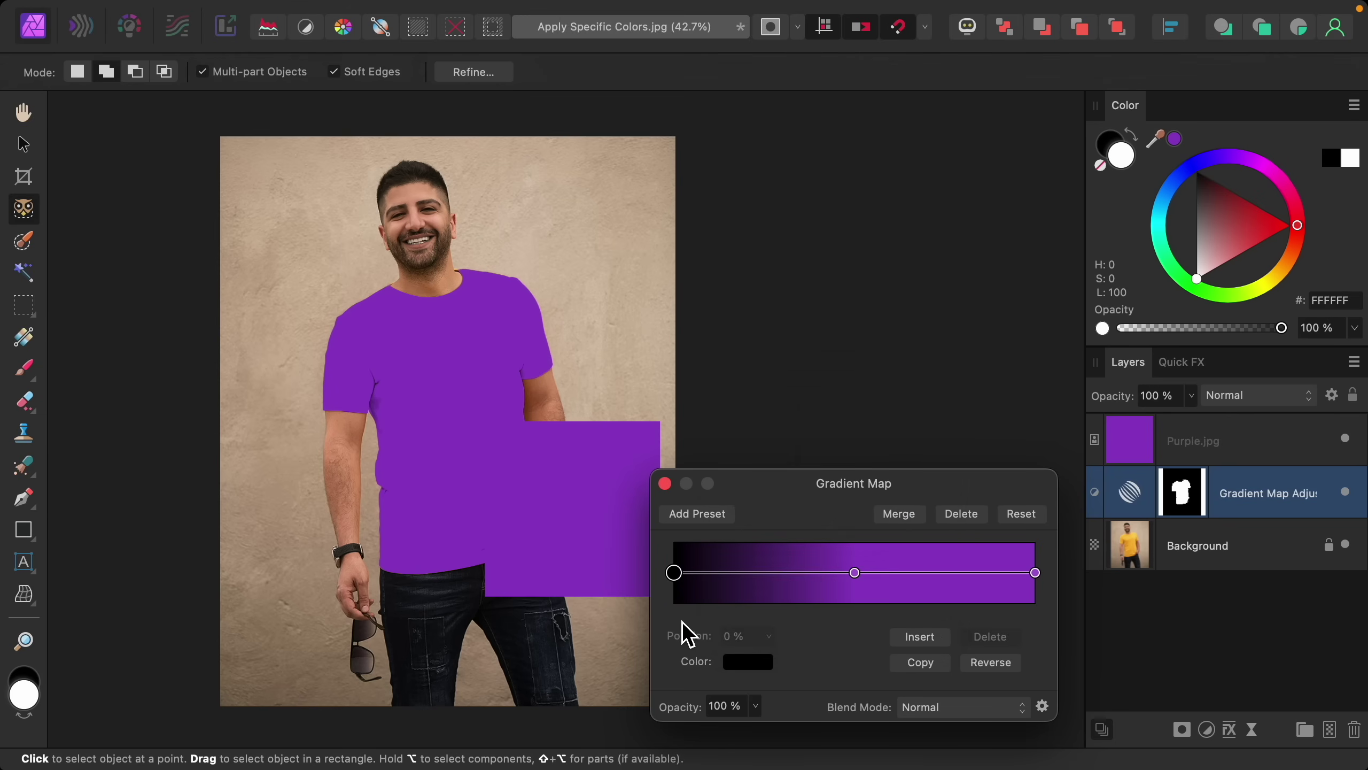
# - Lighten the right gradient stop to lilac at HSL 275, 55, 82
pyautogui.click(1035, 572)
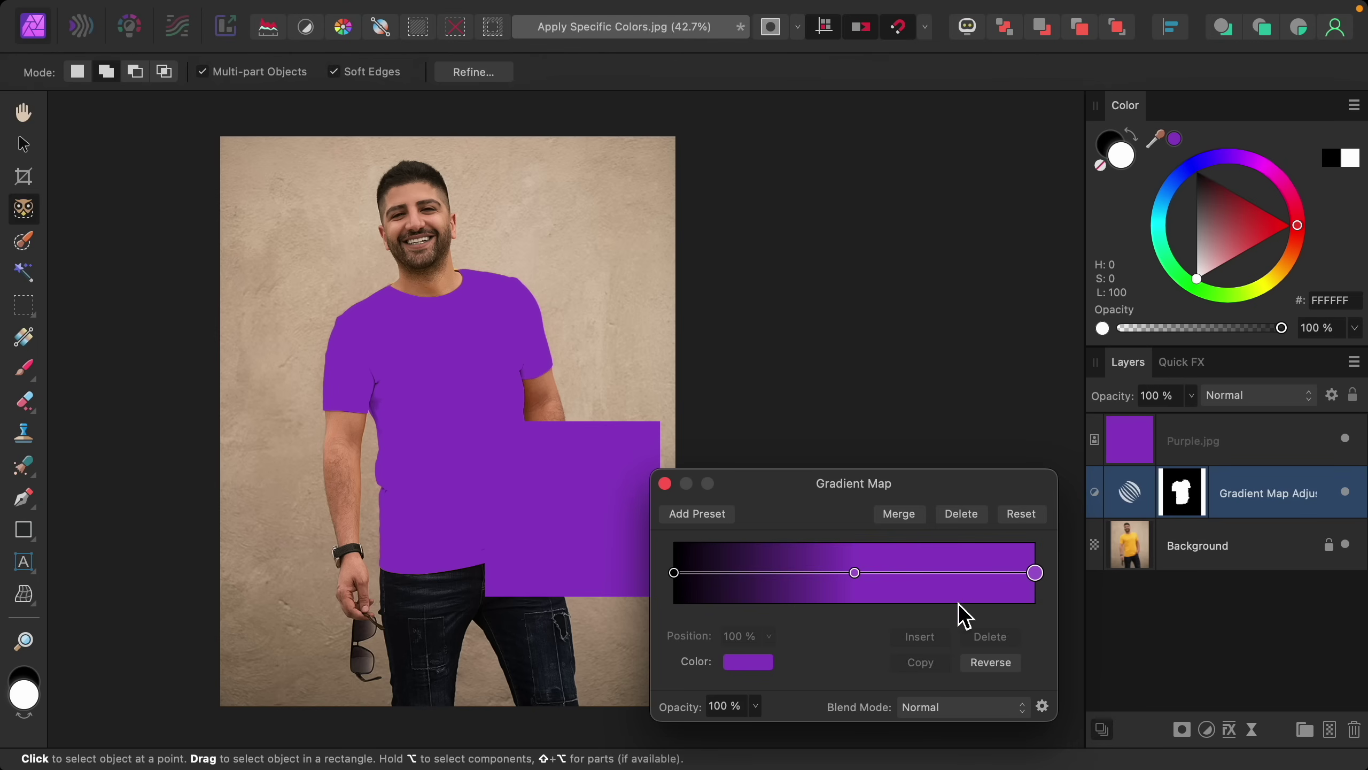
pyautogui.click(748, 662)
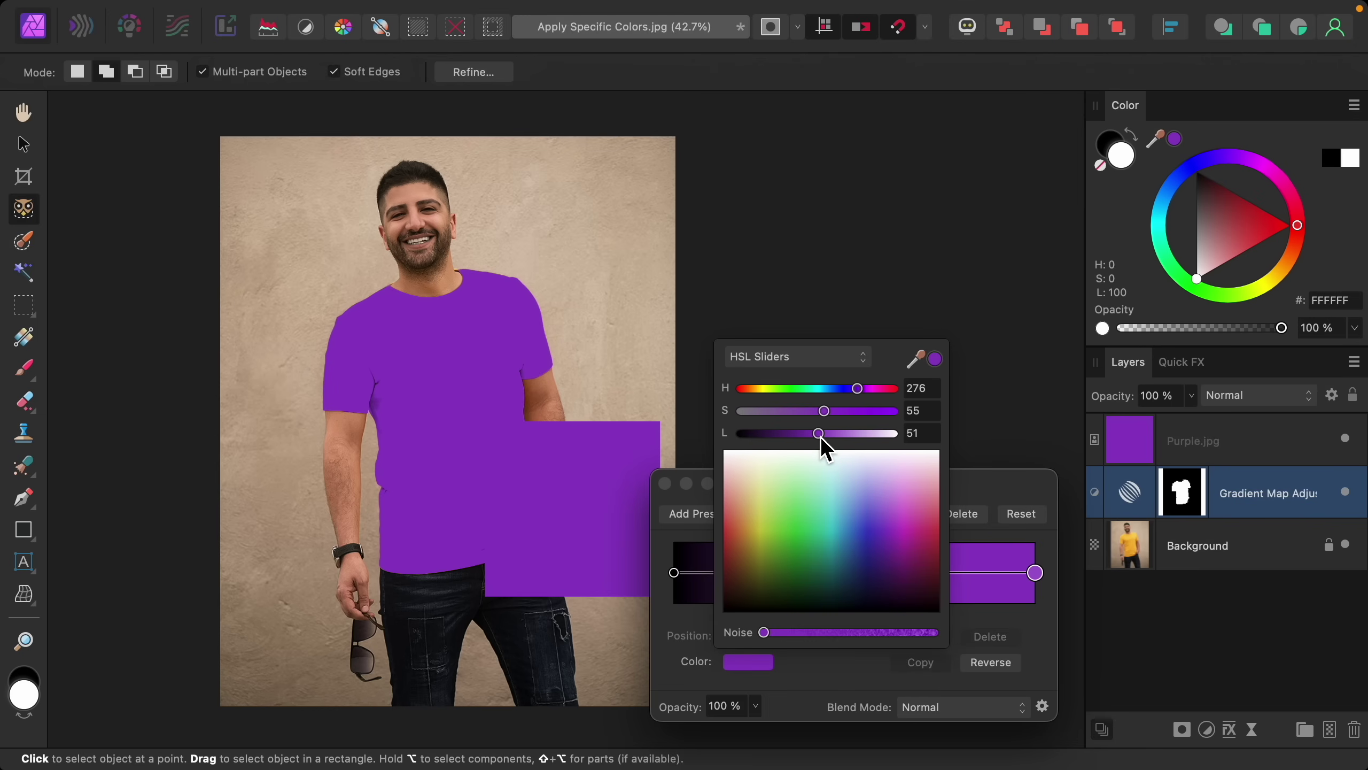
pyautogui.moveTo(822, 438); pyautogui.dragTo(868, 439)
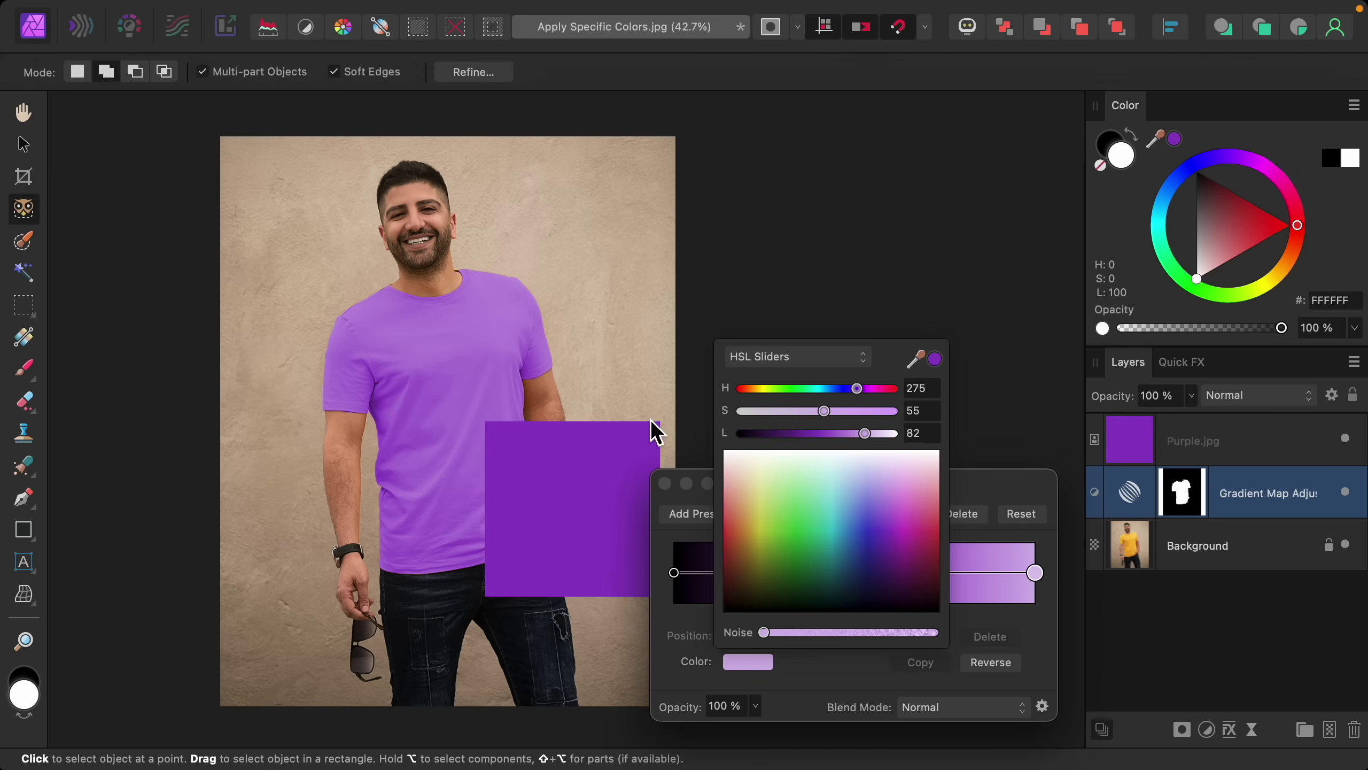
pyautogui.moveTo(866, 435); pyautogui.dragTo(898, 439)
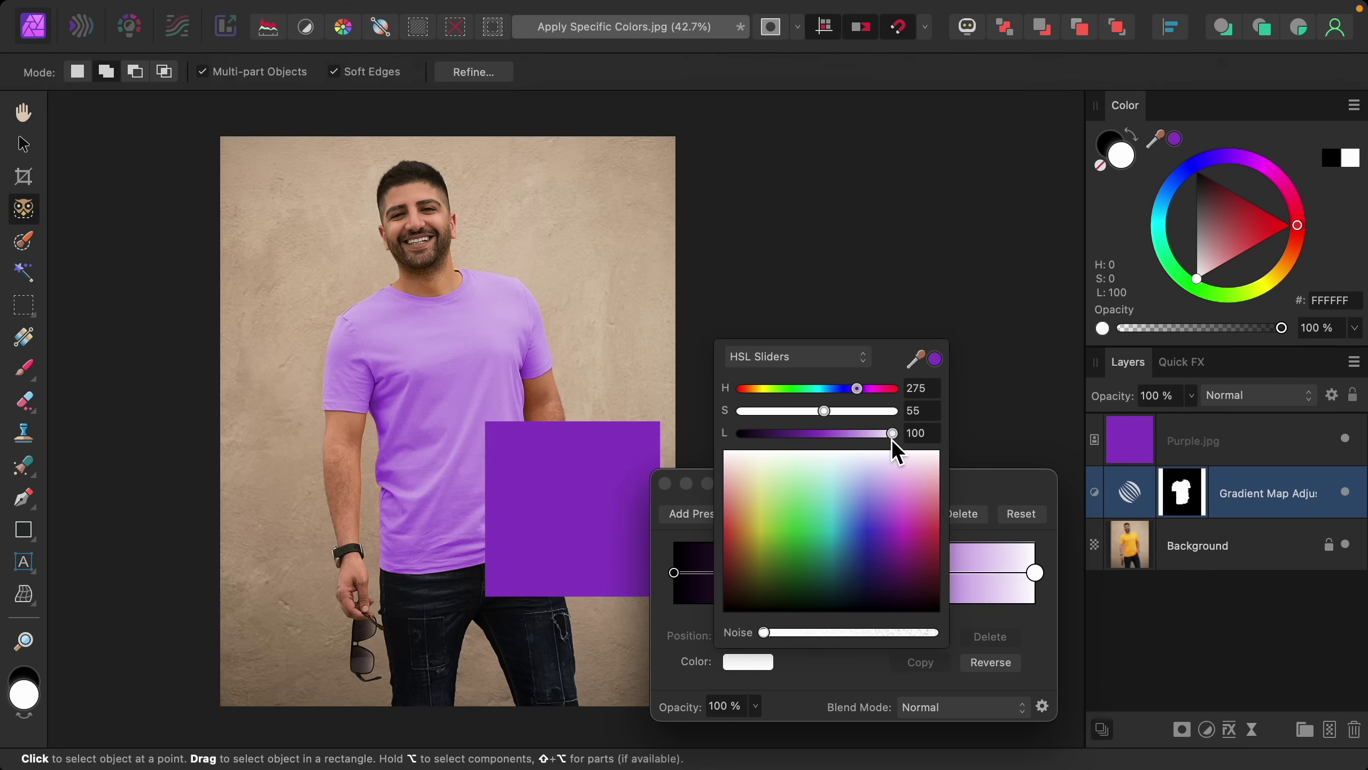
pyautogui.moveTo(892, 437); pyautogui.dragTo(866, 438)
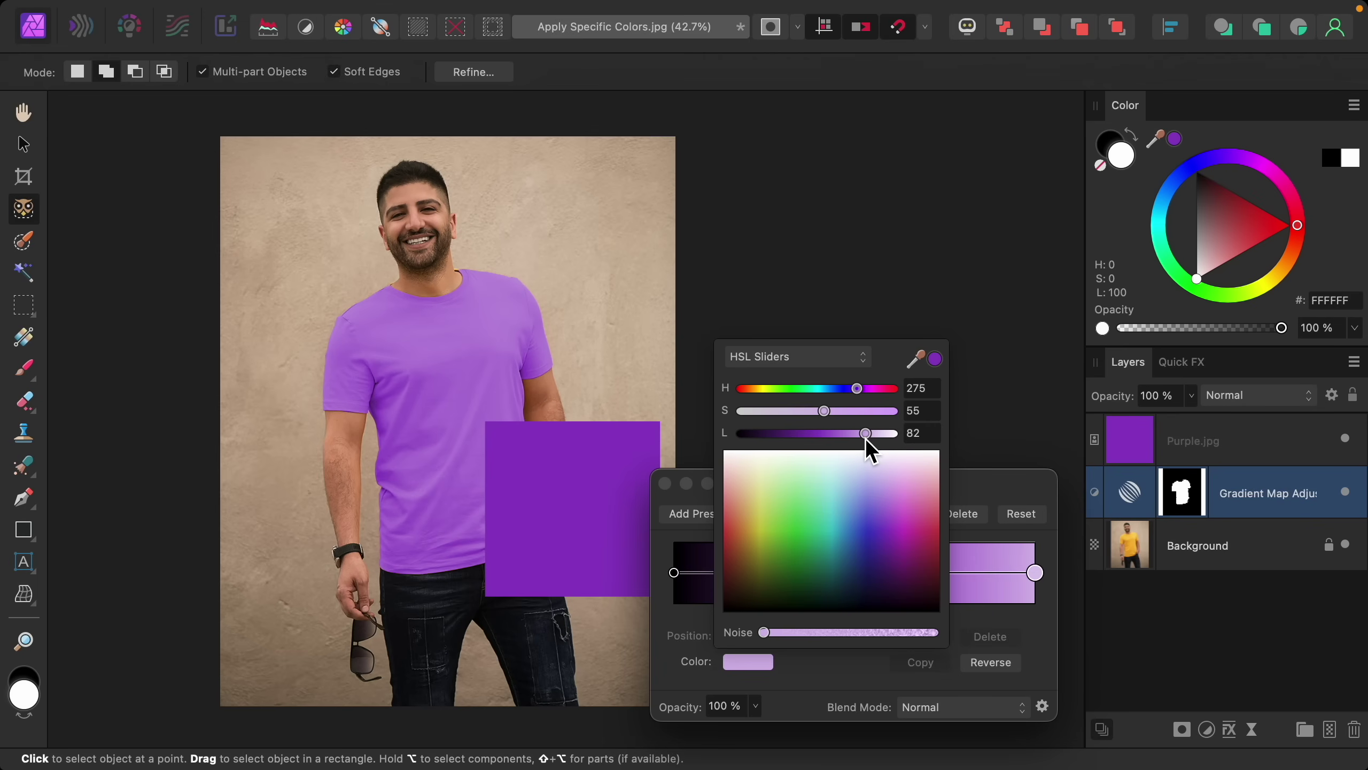
pyautogui.click(824, 672)
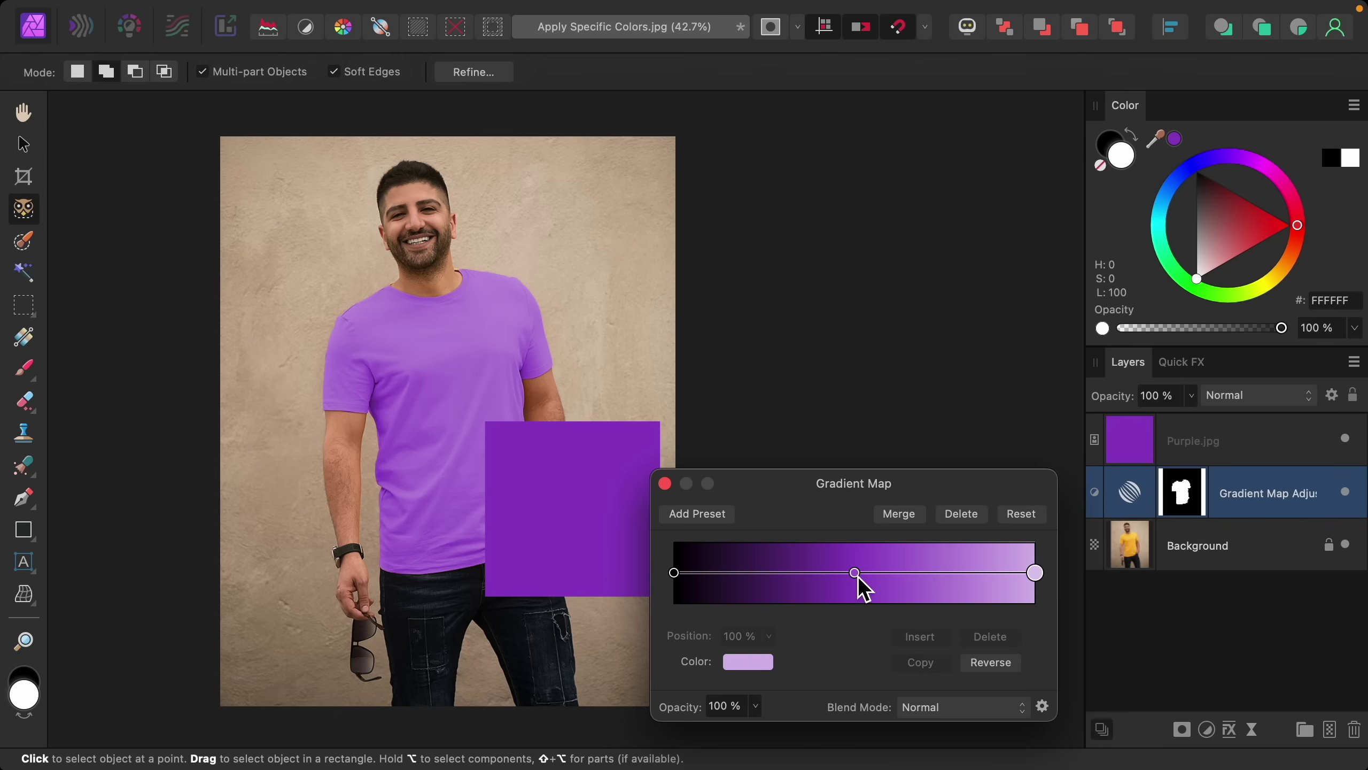
# - Shift the middle stop right and insert a dark purple stop positioned at 51%
pyautogui.moveTo(858, 578); pyautogui.dragTo(949, 594)
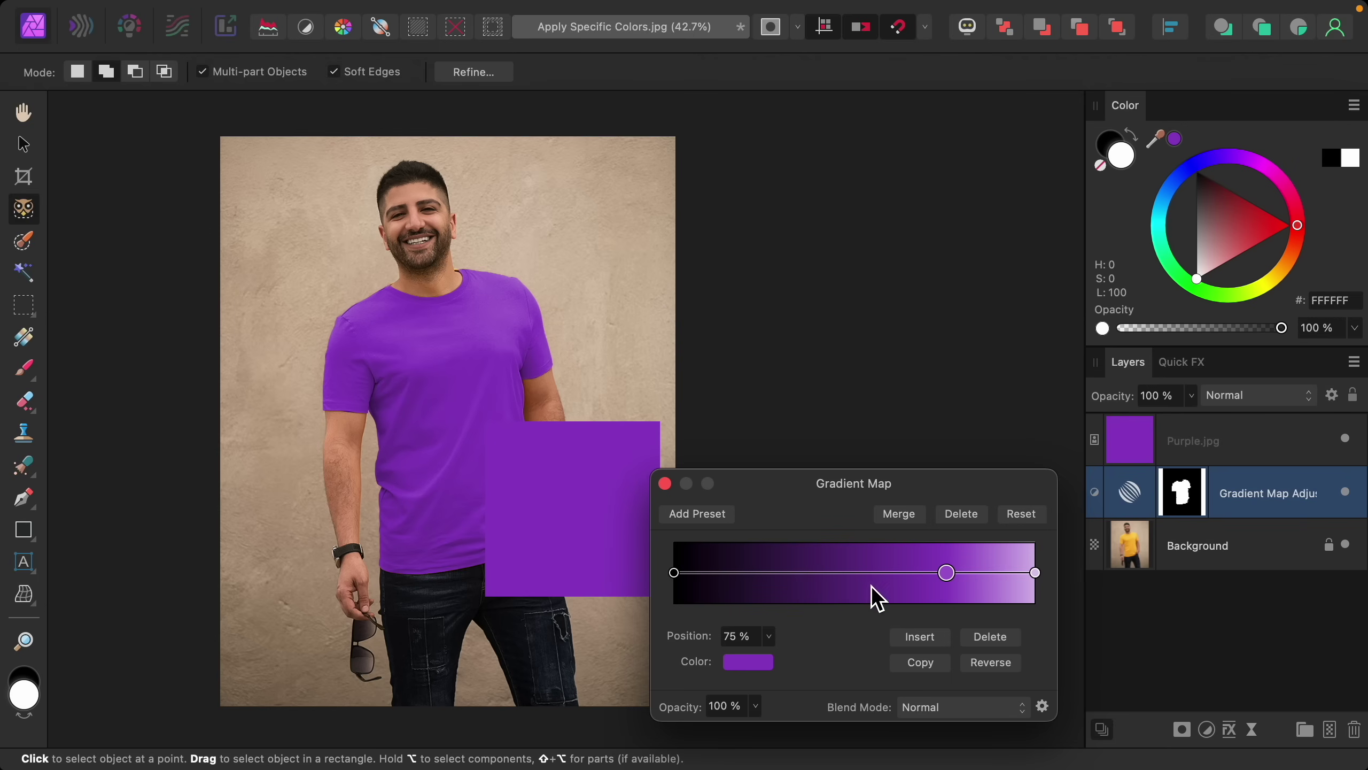
pyautogui.click(812, 575)
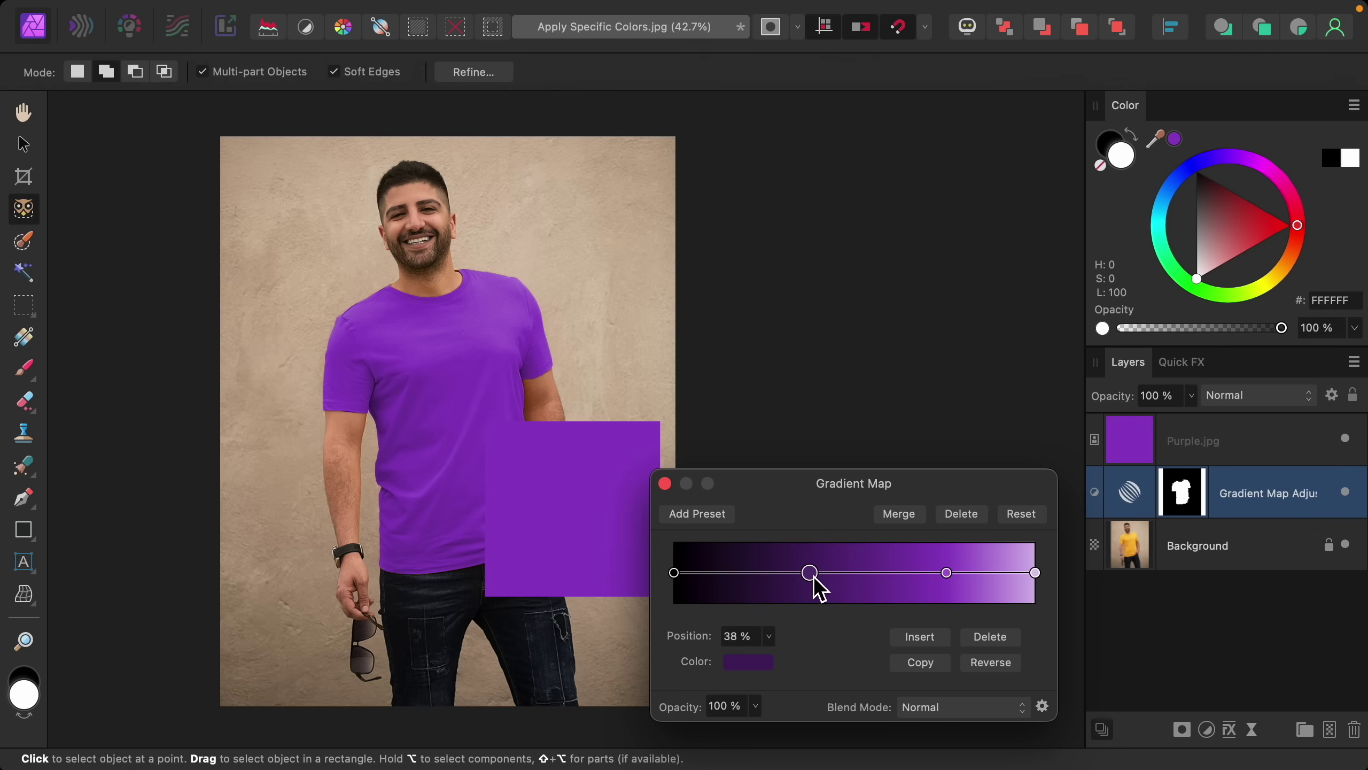
pyautogui.moveTo(815, 578); pyautogui.dragTo(867, 583)
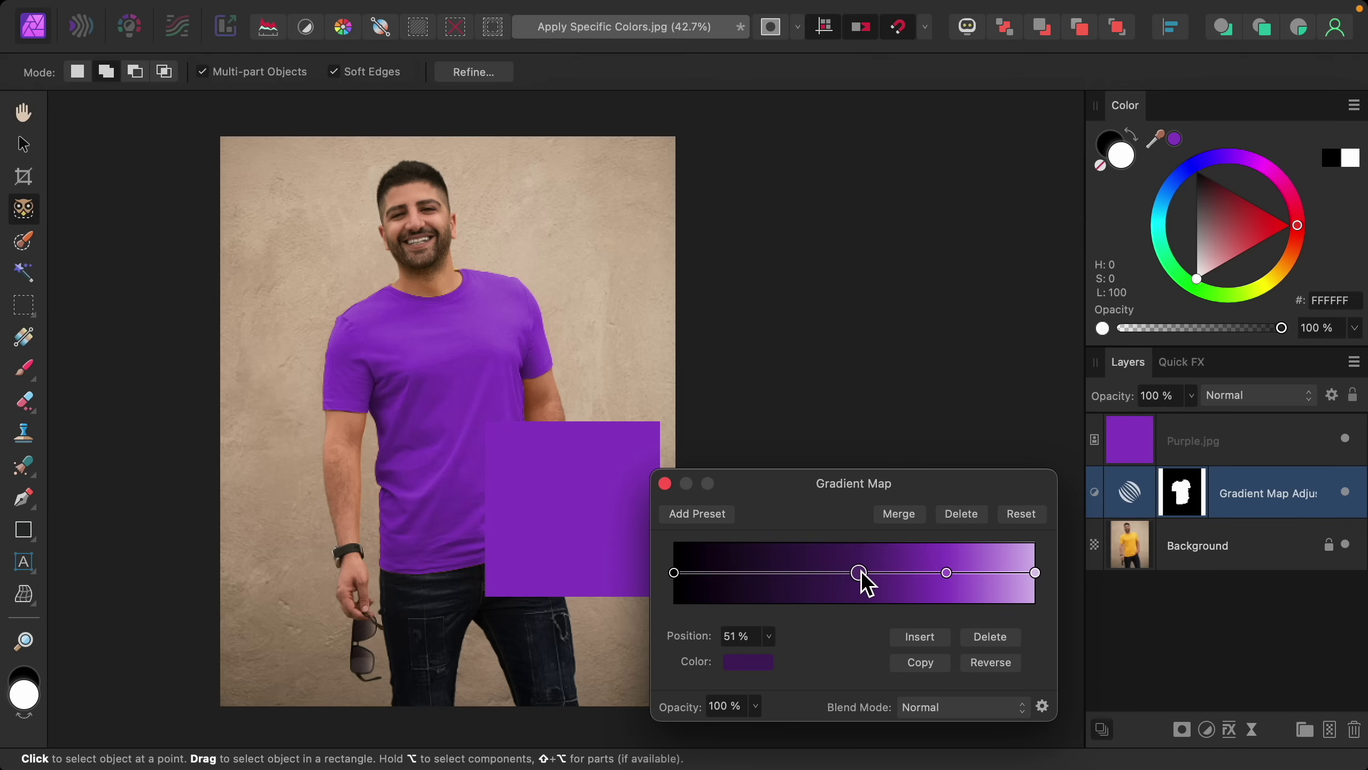
# - Close the gradient editor, hide Purple.jpg, and toggle the Gradient Map off and on to compare
pyautogui.click(665, 484)
pyautogui.hscroll(-5, 664, 483)
pyautogui.scroll(-2, 665, 483)
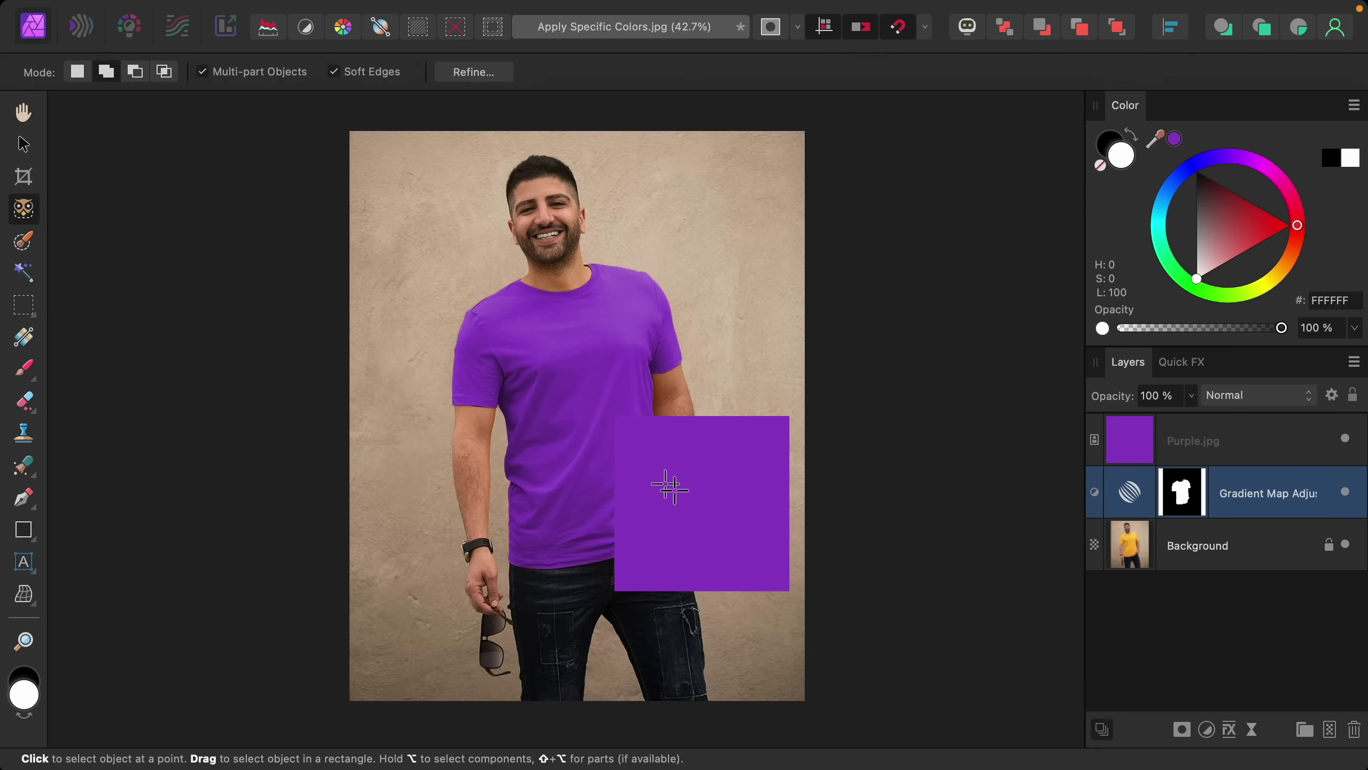
pyautogui.click(1345, 438)
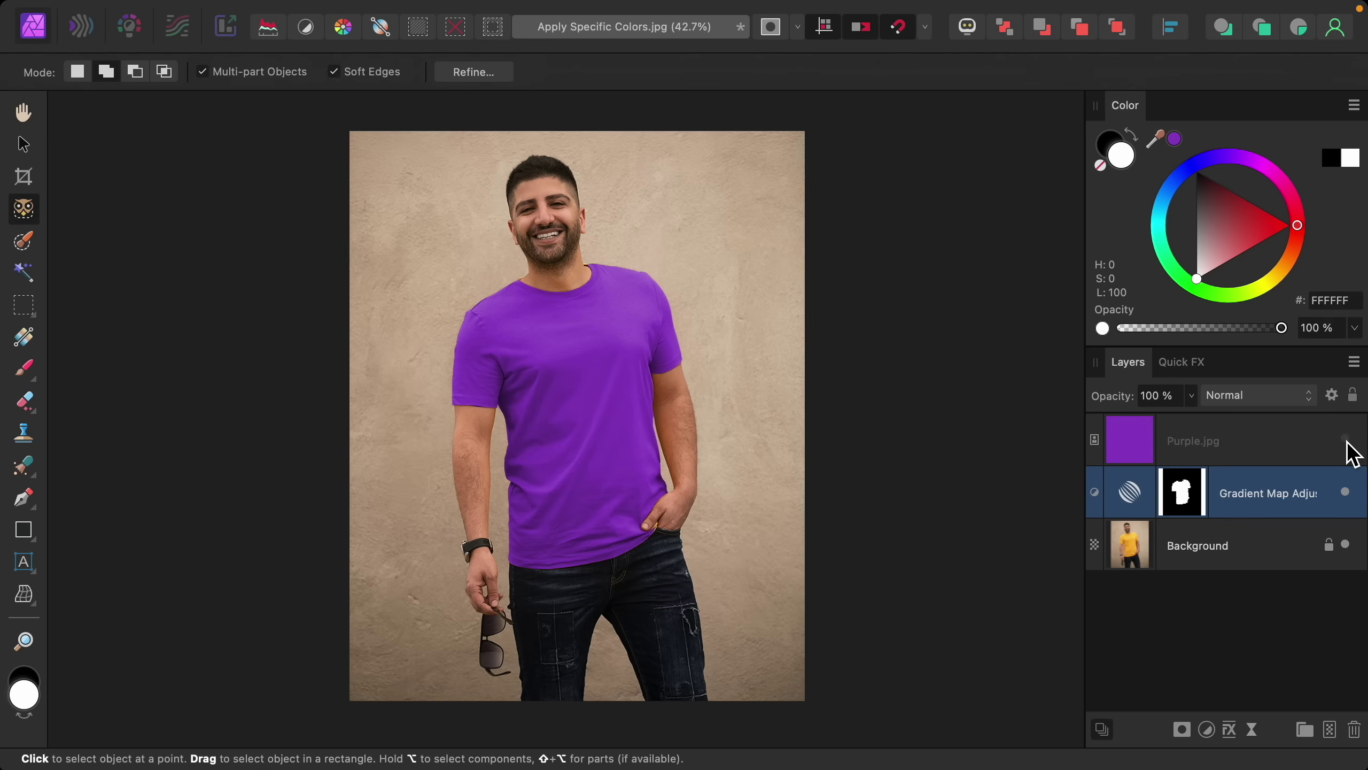
pyautogui.click(1347, 493)
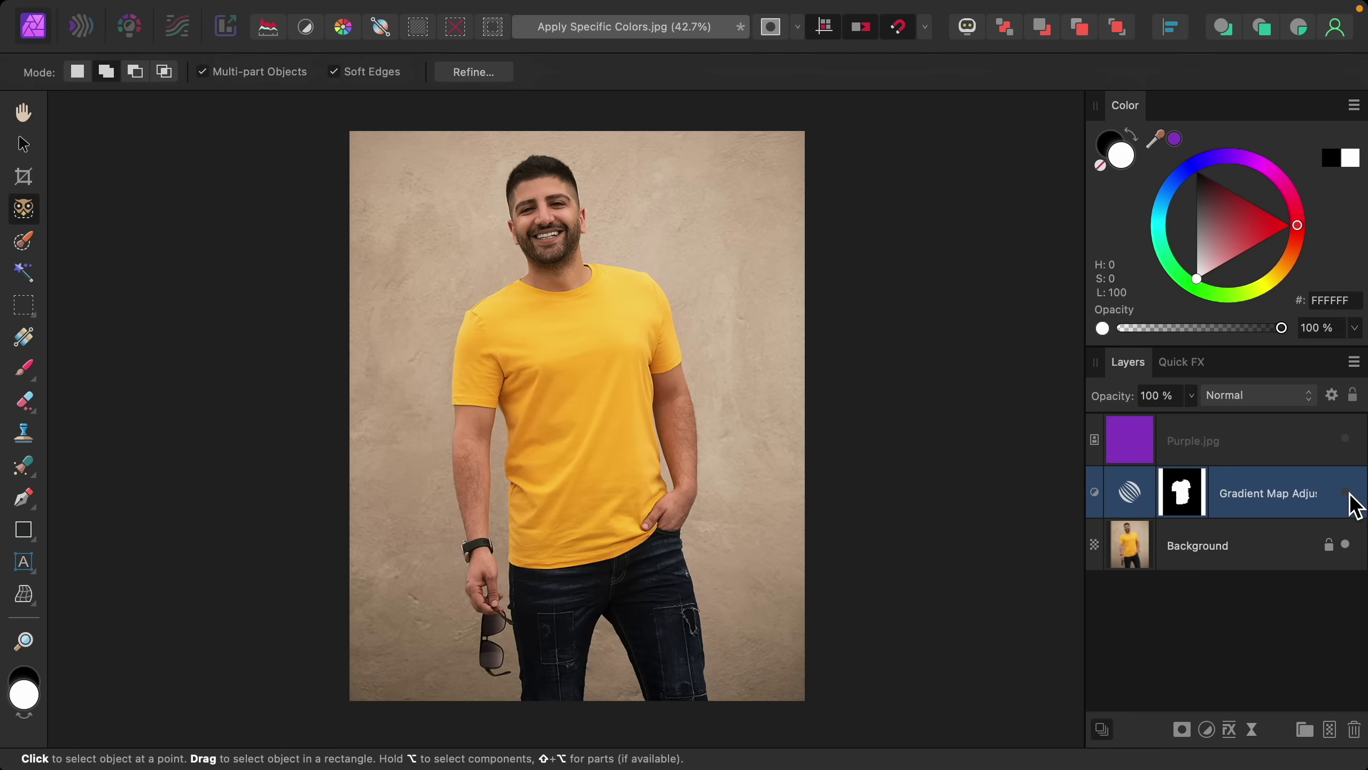
pyautogui.click(1347, 493)
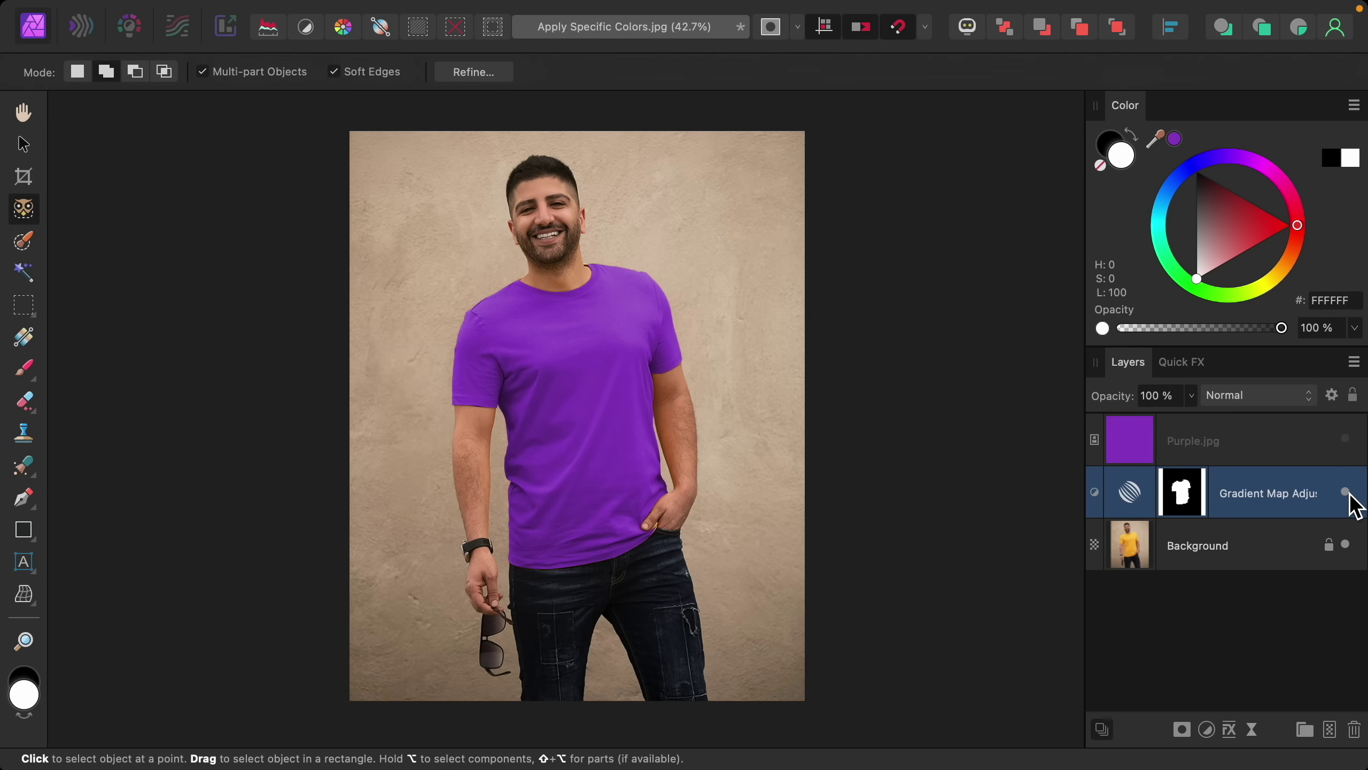